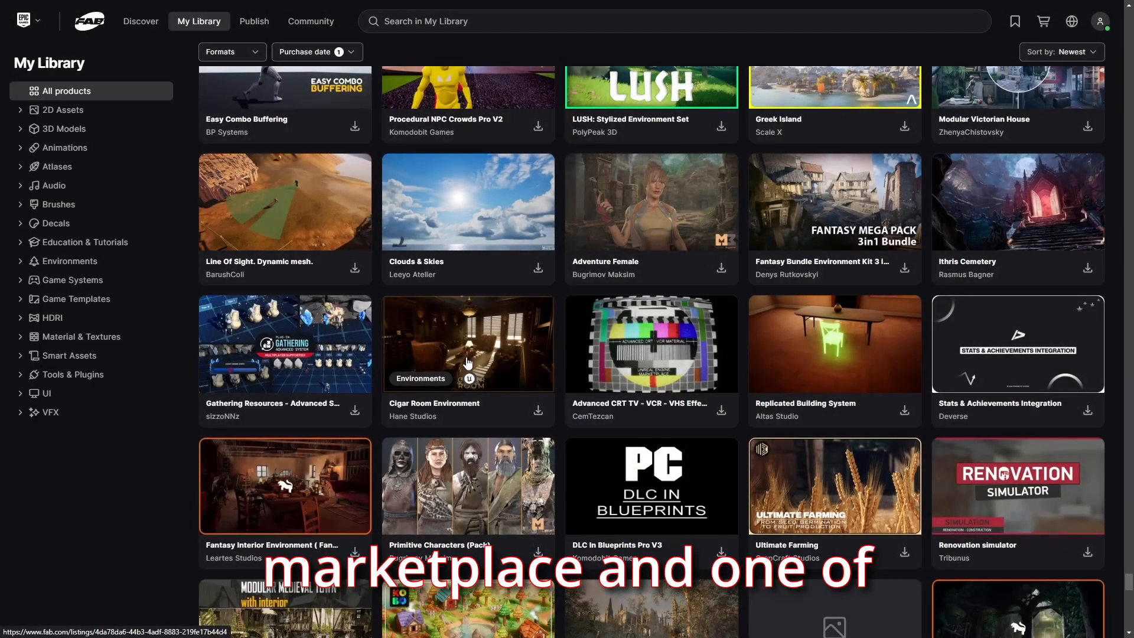
- Find the Lookout Tower environment in the asset library and open its product page
scroll(539, 410, "down", 8)
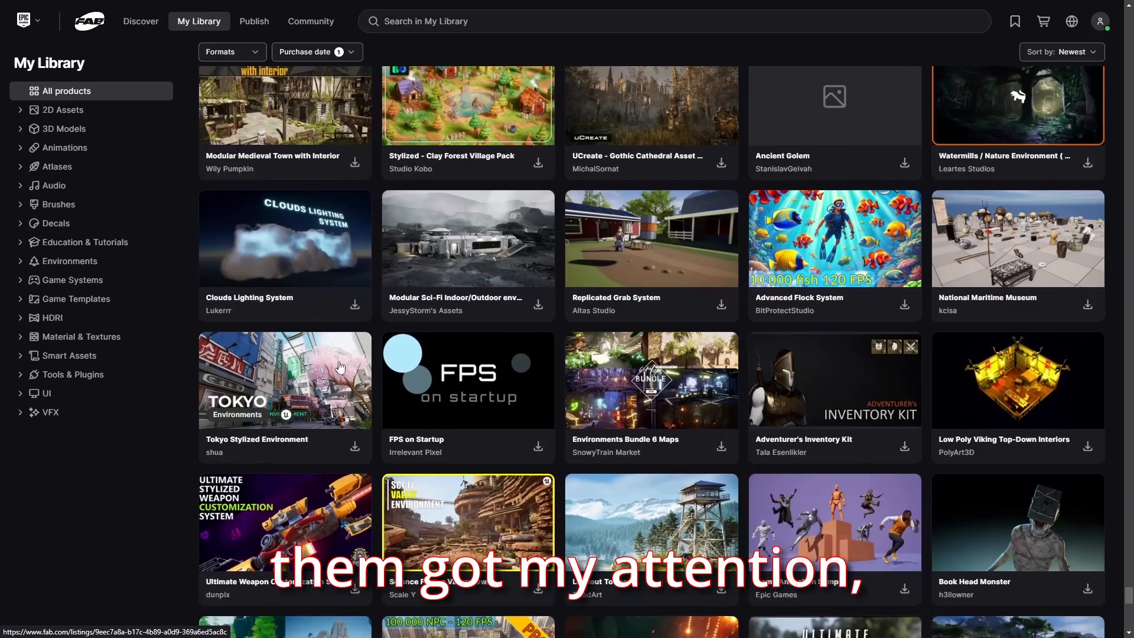
scroll(696, 465, "down", 1)
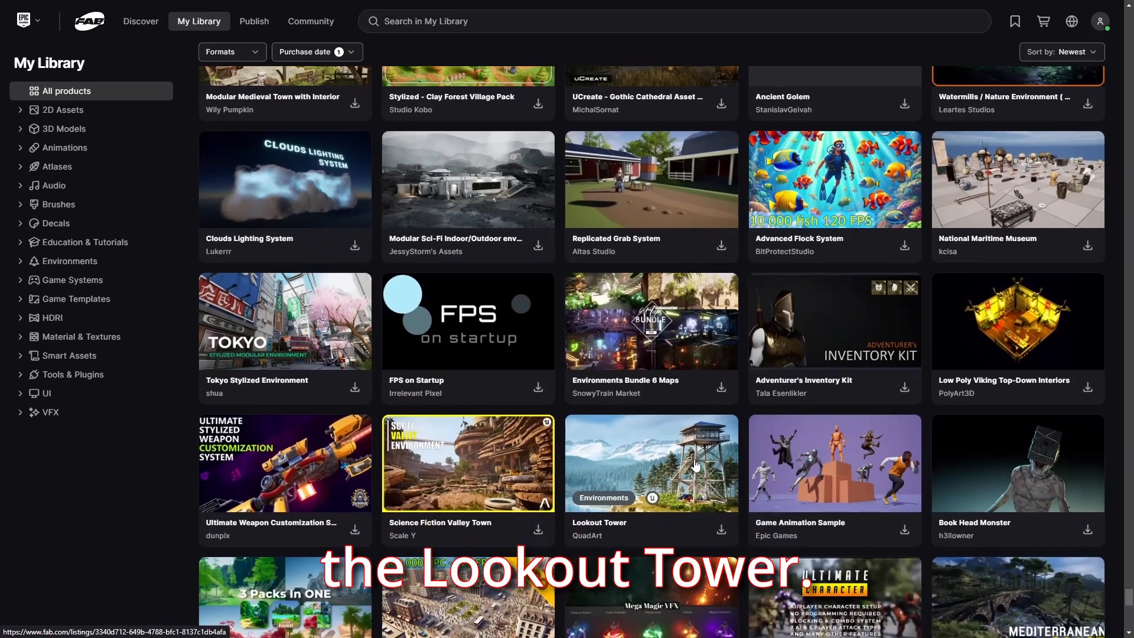
left_click(609, 496)
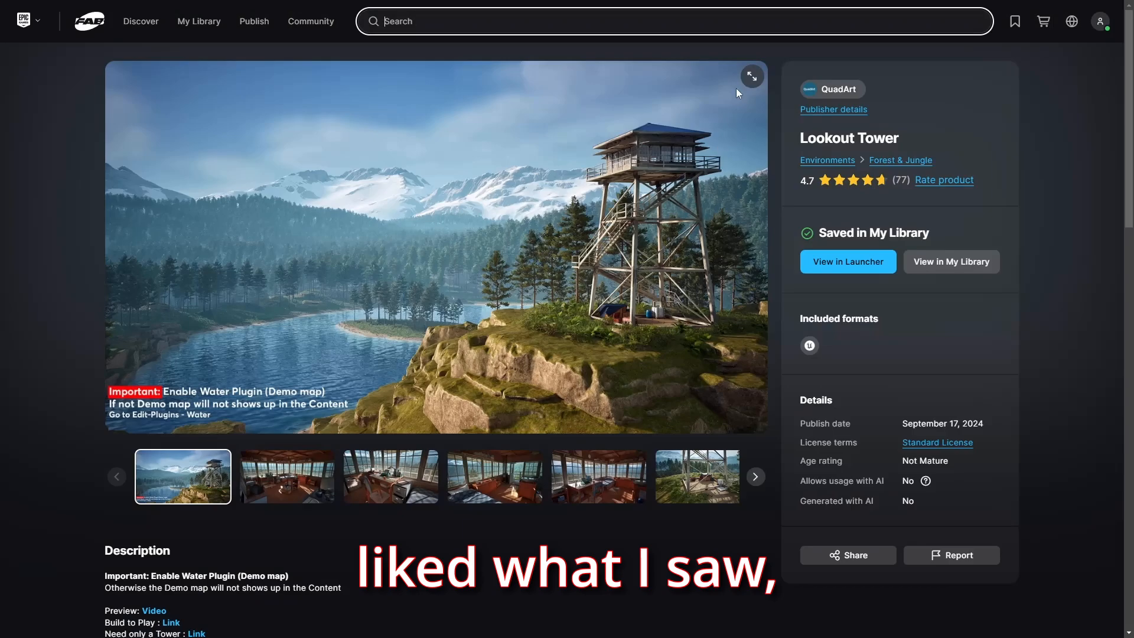
- Examine the Lookout Tower product's preview images one after another at full size
left_click(751, 77)
key("Right")
key("Right")
key("Right")
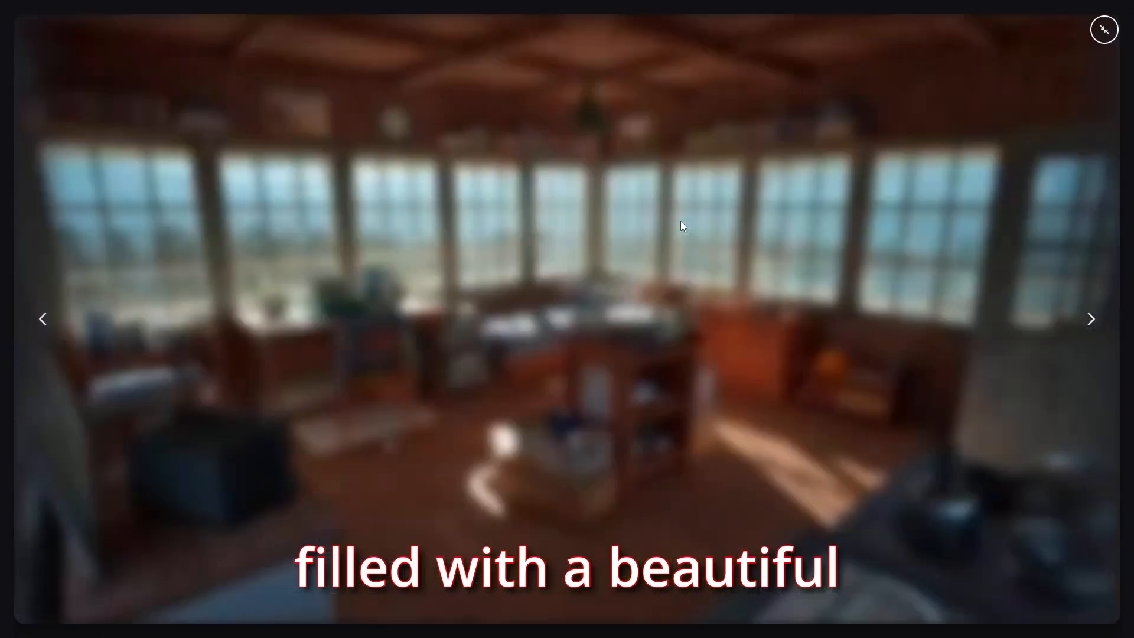
key("Right")
key("Right")
key("Right")
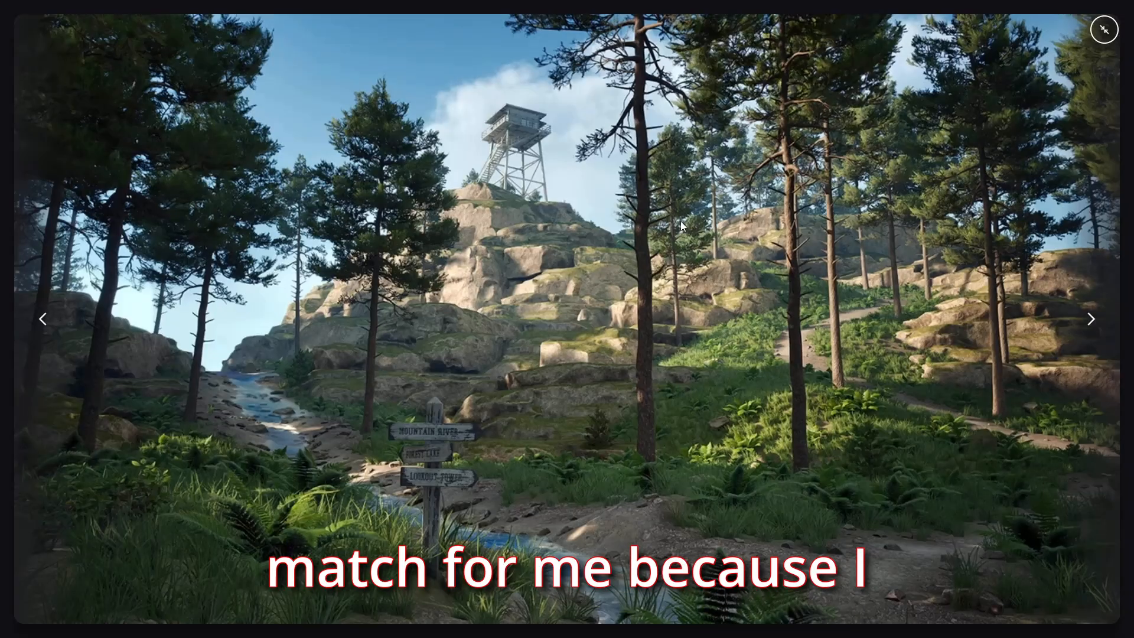
key("Right")
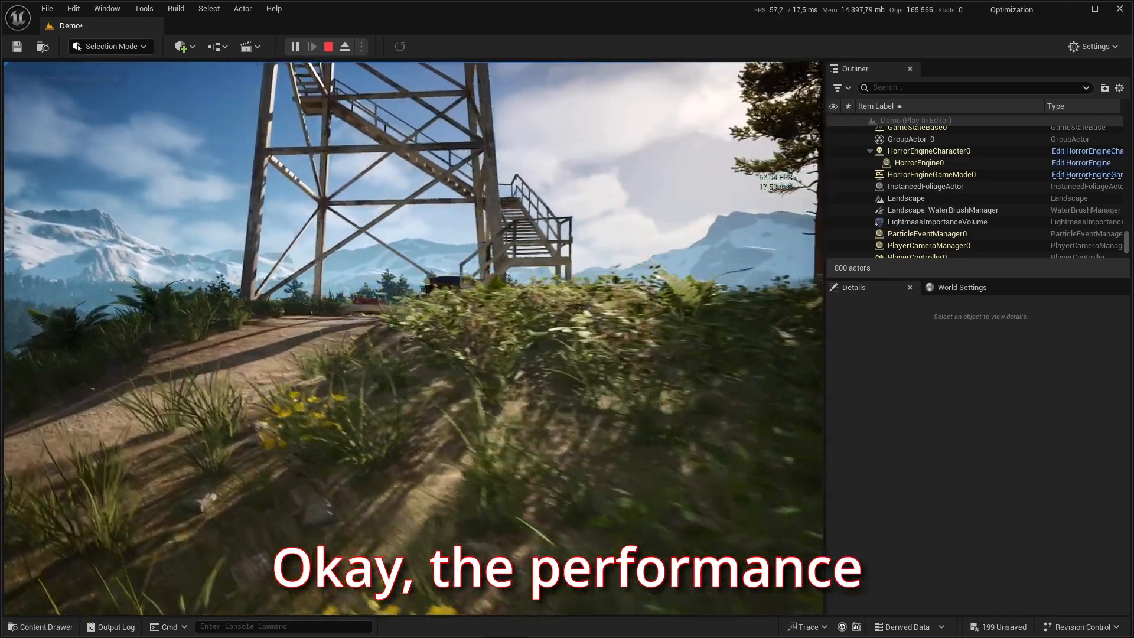
- Playtest the demo map's frame rate in fullscreen while walking up the lookout tower stairs, and end the play session
key("w")
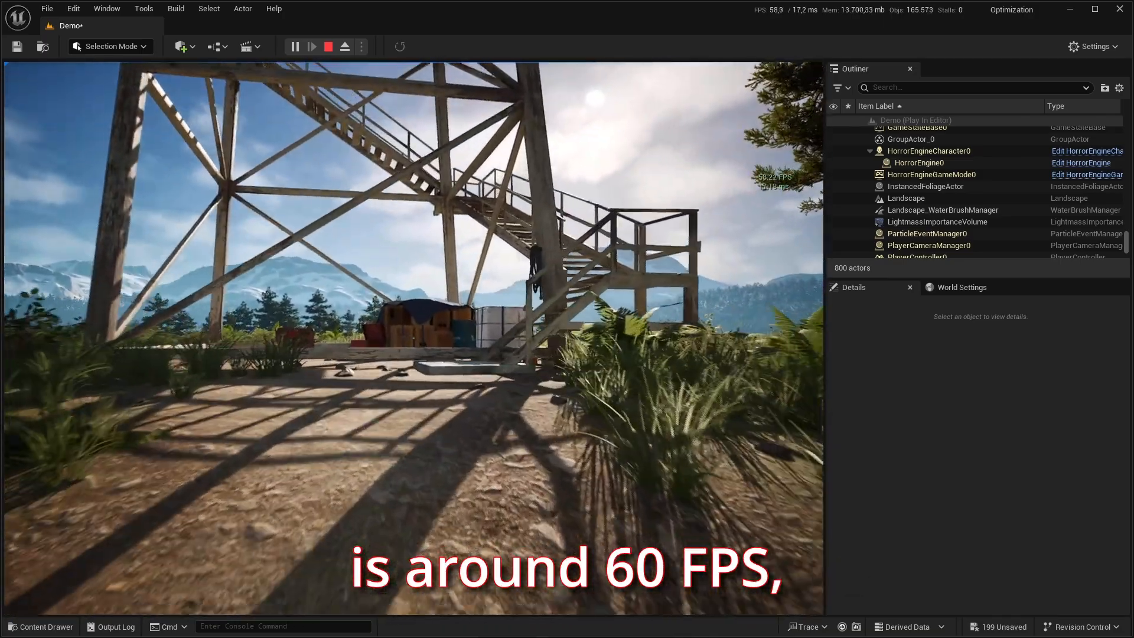
key("w")
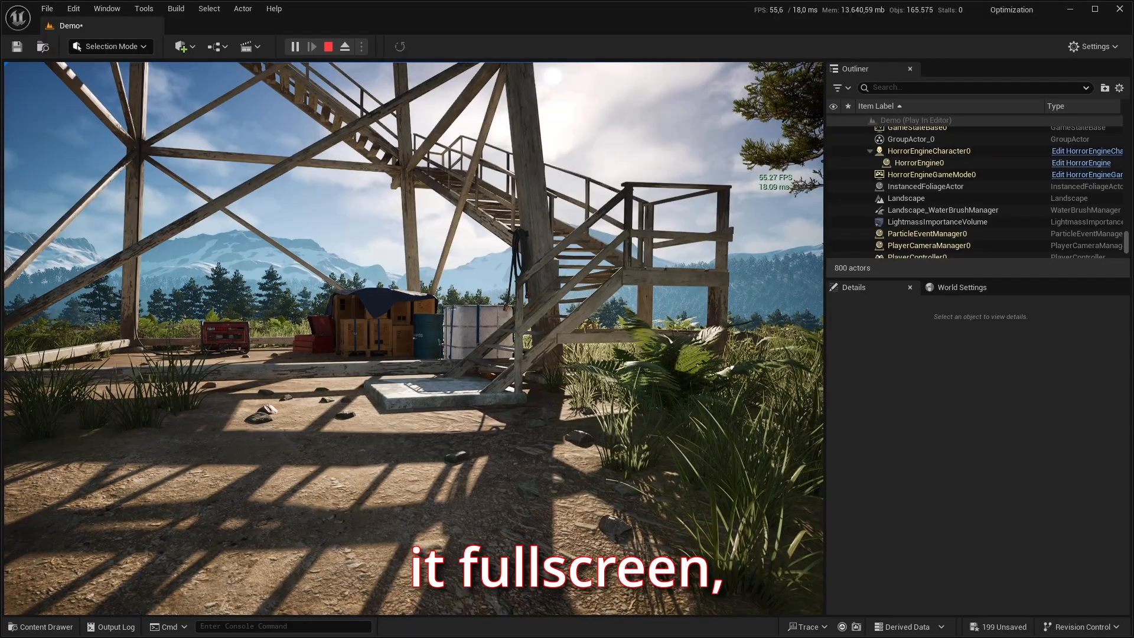
key("F11")
key("w")
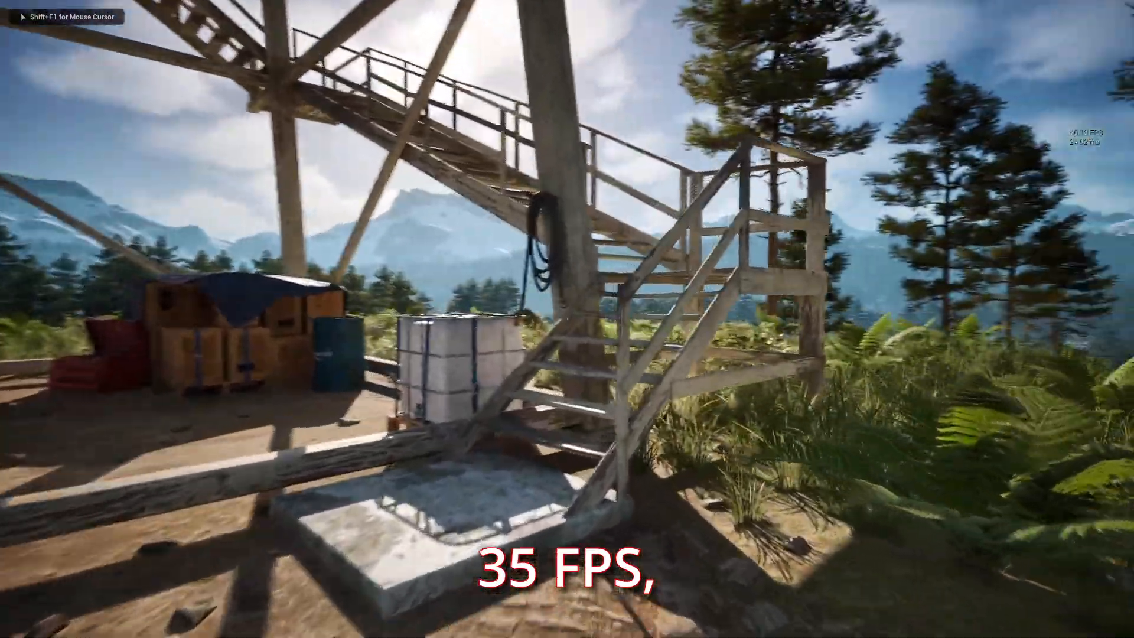
key("w")
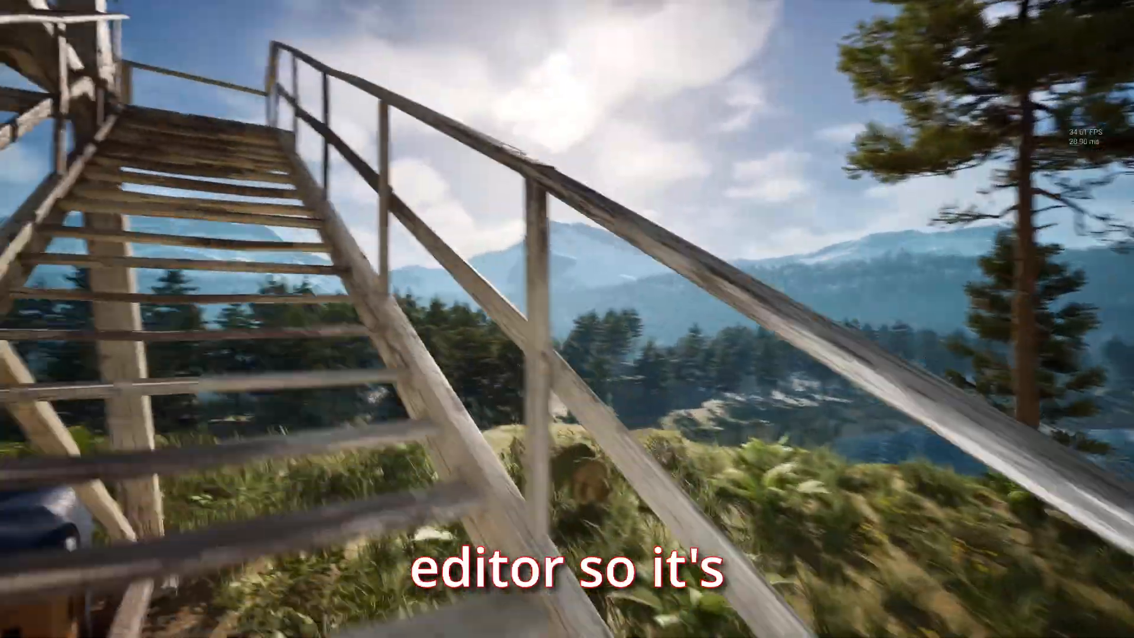
key("w")
key("Escape")
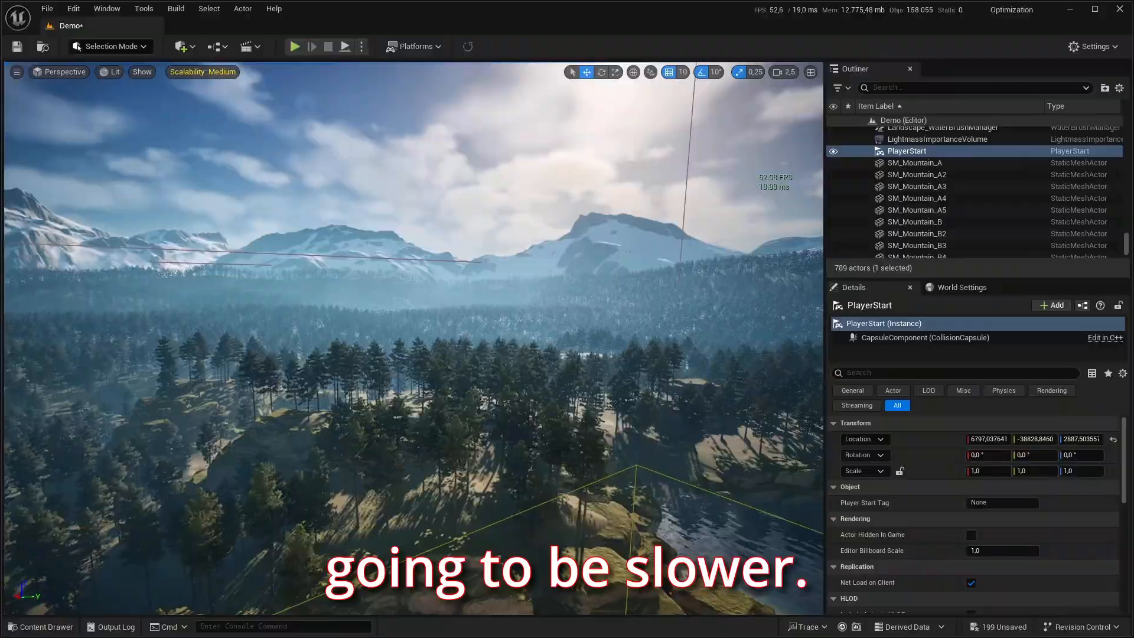
- Examine the whole demo map around the lake from high above
key("s")
right_click_drag(413, 338, 310, 470)
scroll(414, 337, "up", 2)
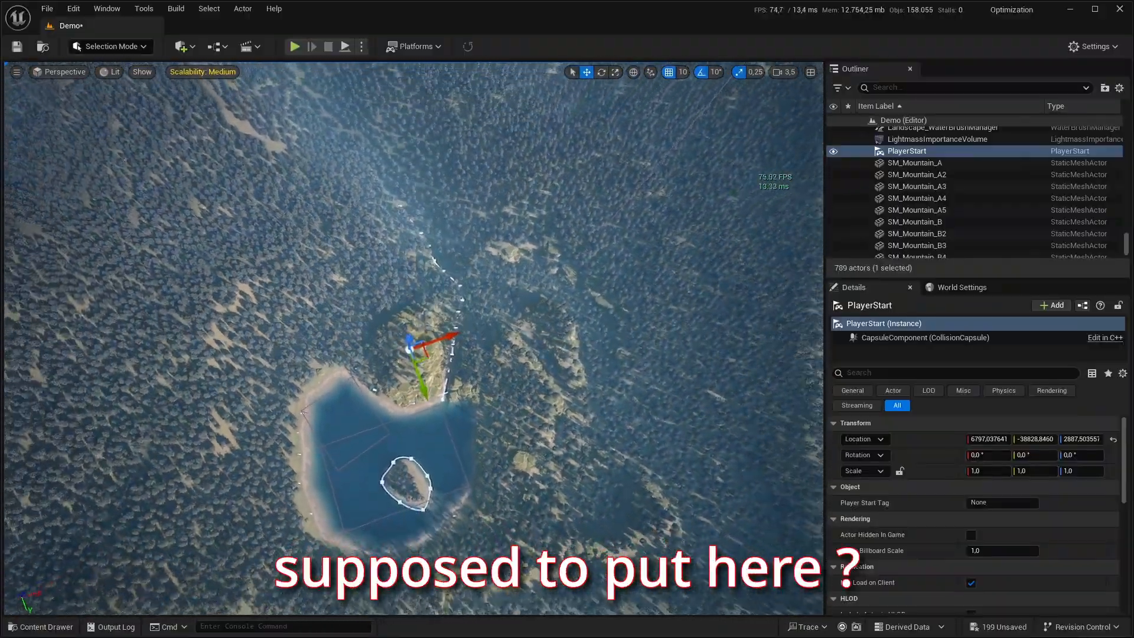
key("s")
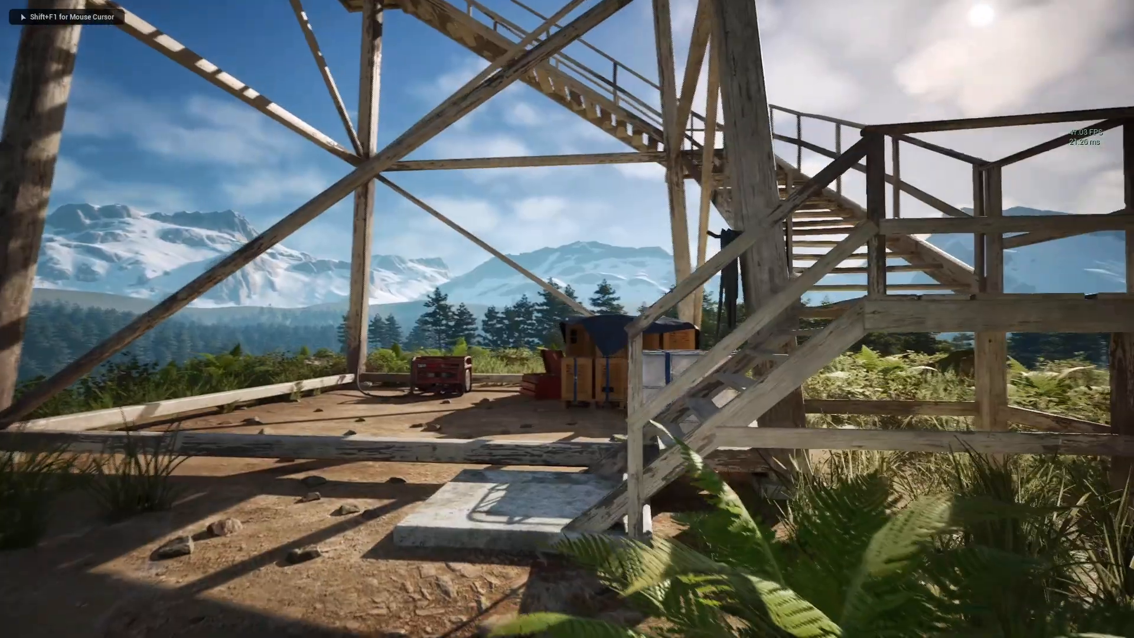
- Check the frame rate in the fullscreen playtest by walking from the clearing onto the tower's stairs
key("w")
key("w")
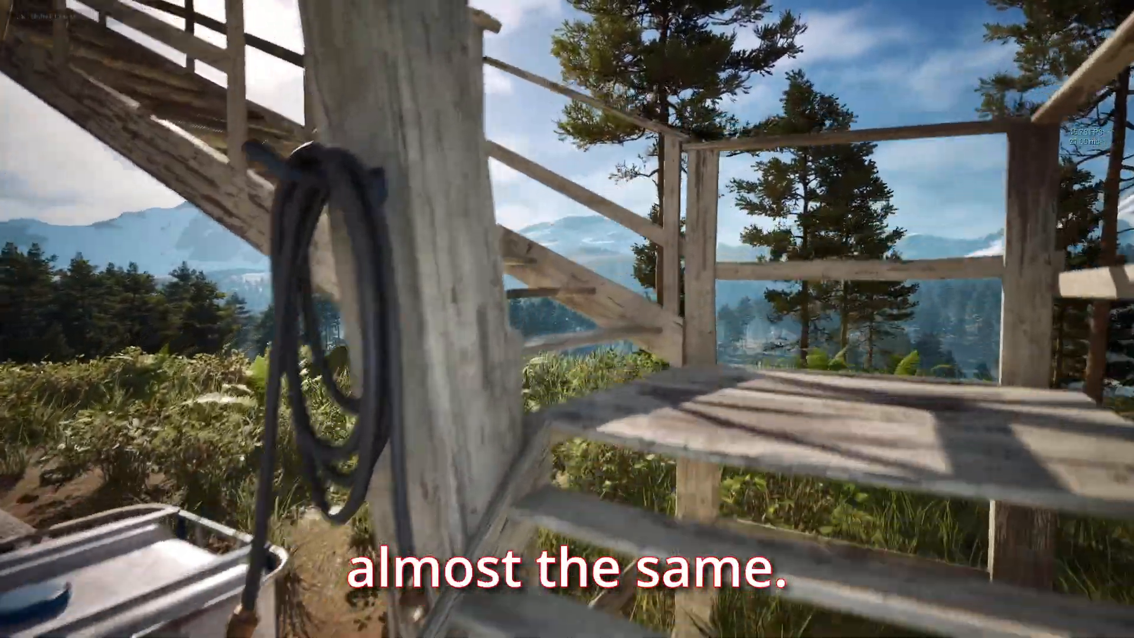
key("w")
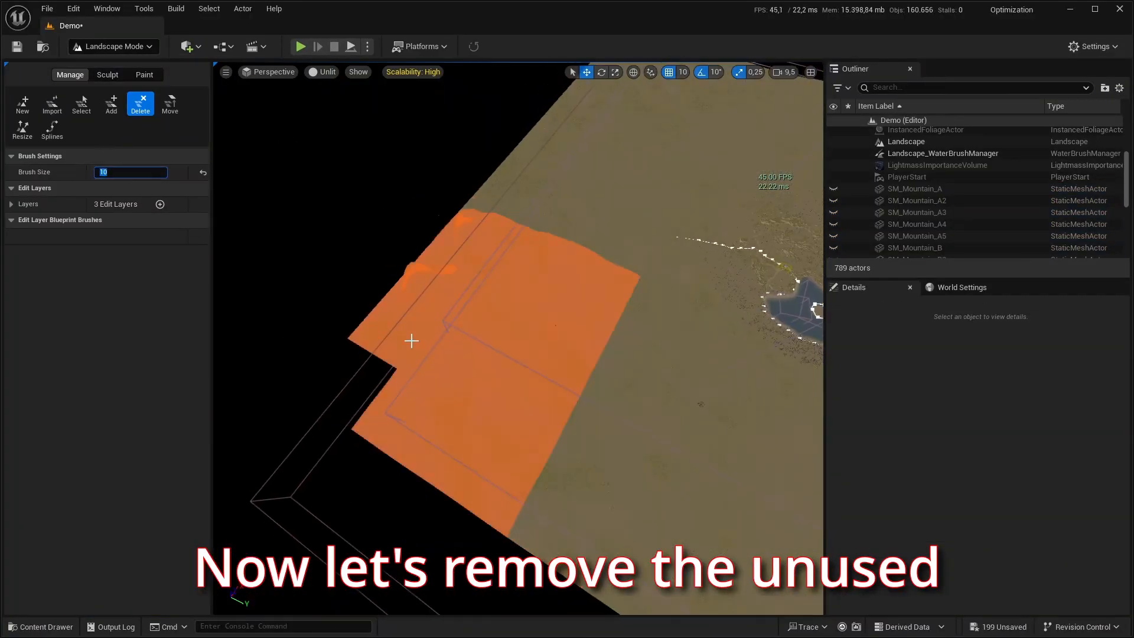
- Delete the unused landscape tiles at the map's outer edge with a brush size of 10
left_click(146, 172)
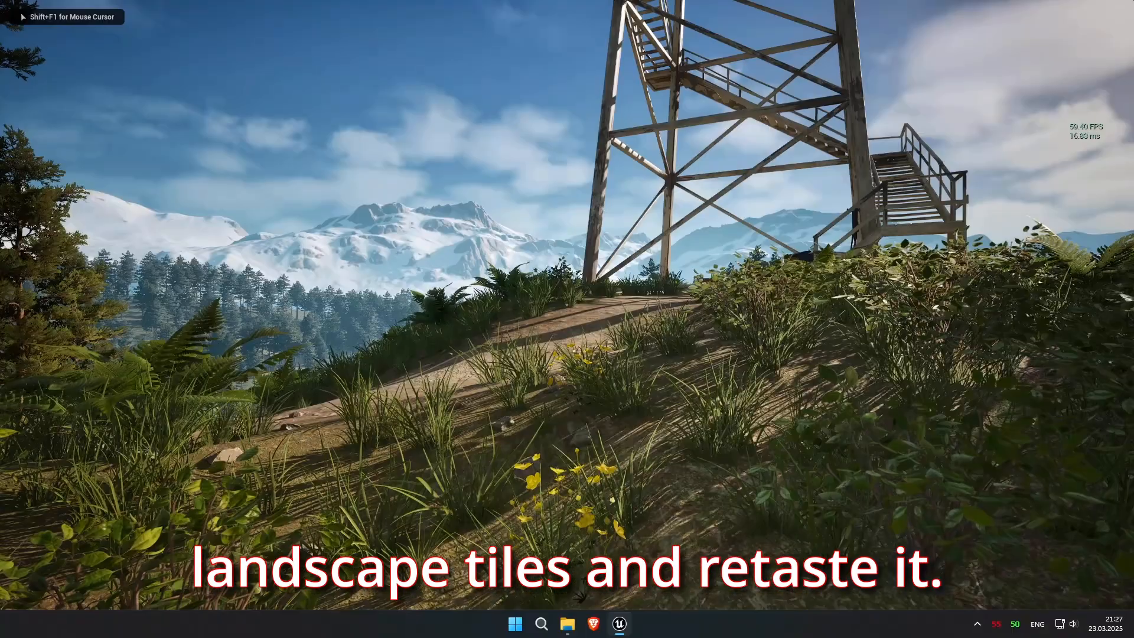
- Playtest the trimmed map in fullscreen, climbing the lookout tower to check the frame rate, the distant forest and the fog
key("shift+F11")
key("w")
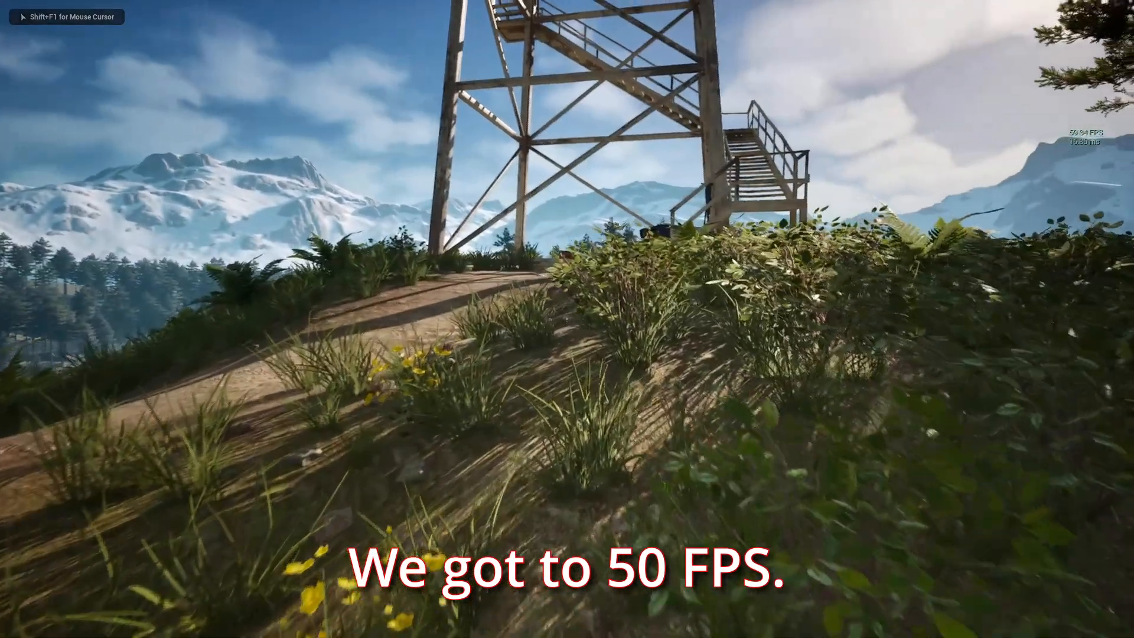
key("w")
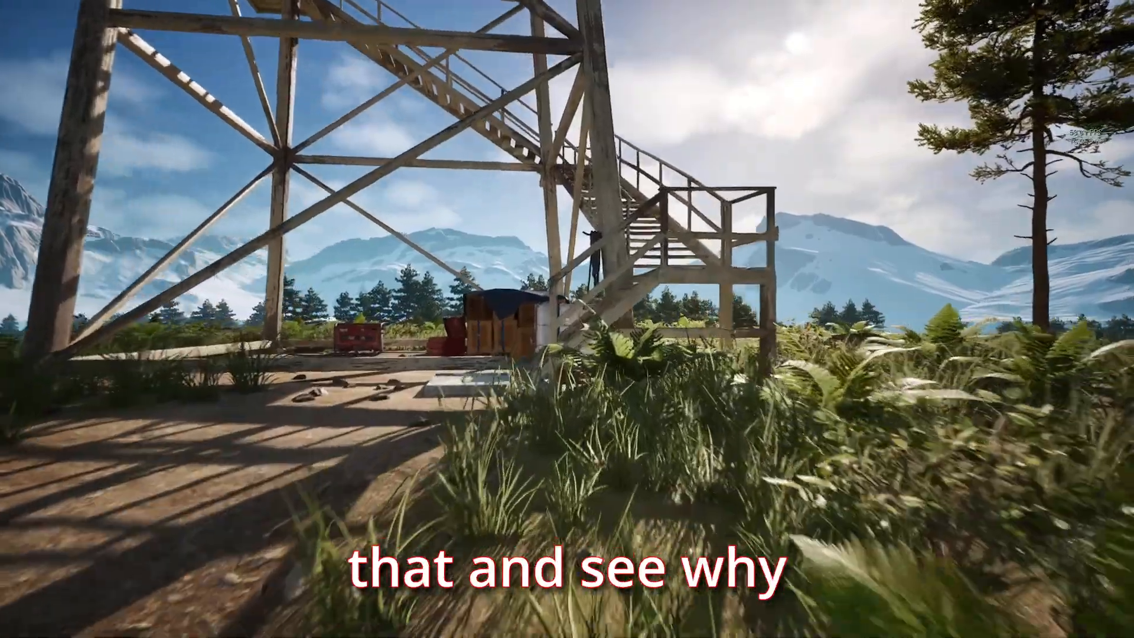
key("w")
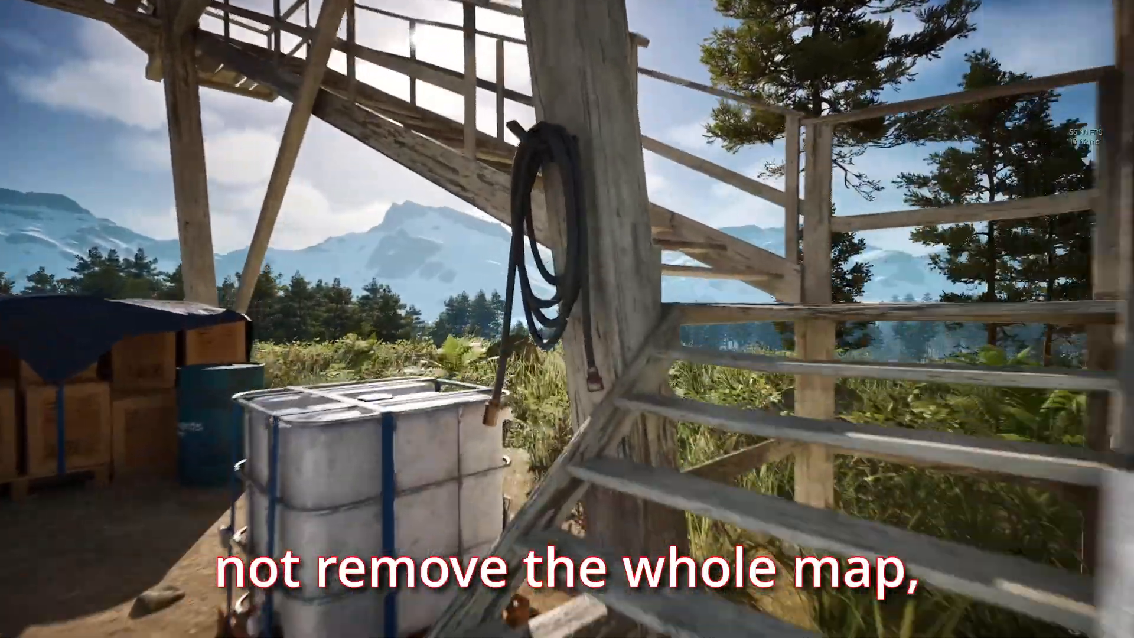
key("w")
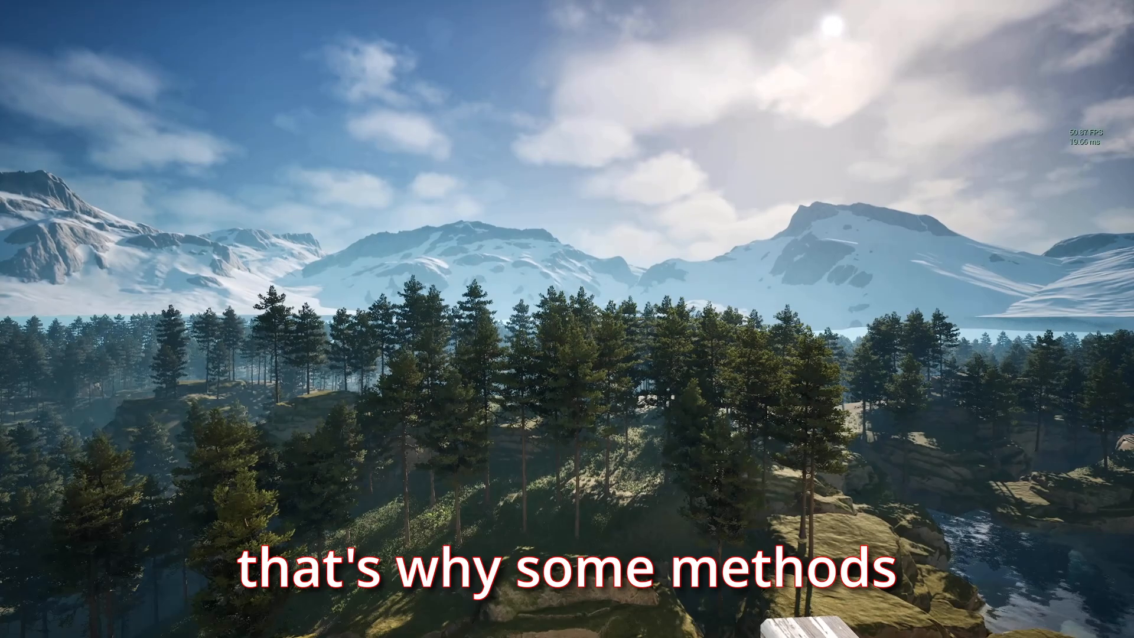
key("w")
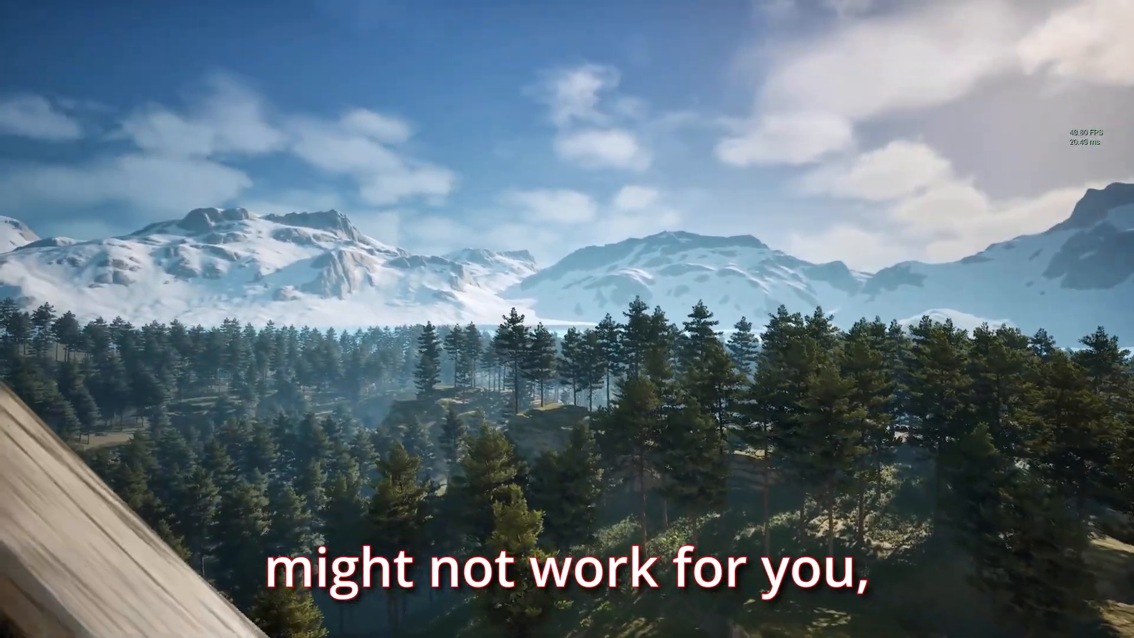
key("w")
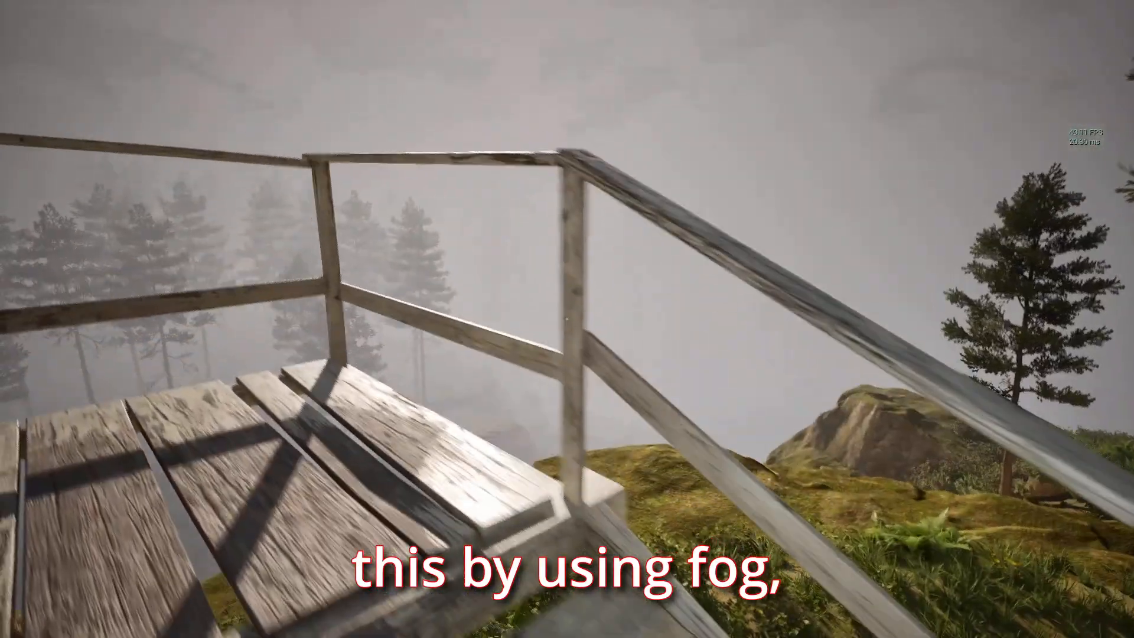
key("w")
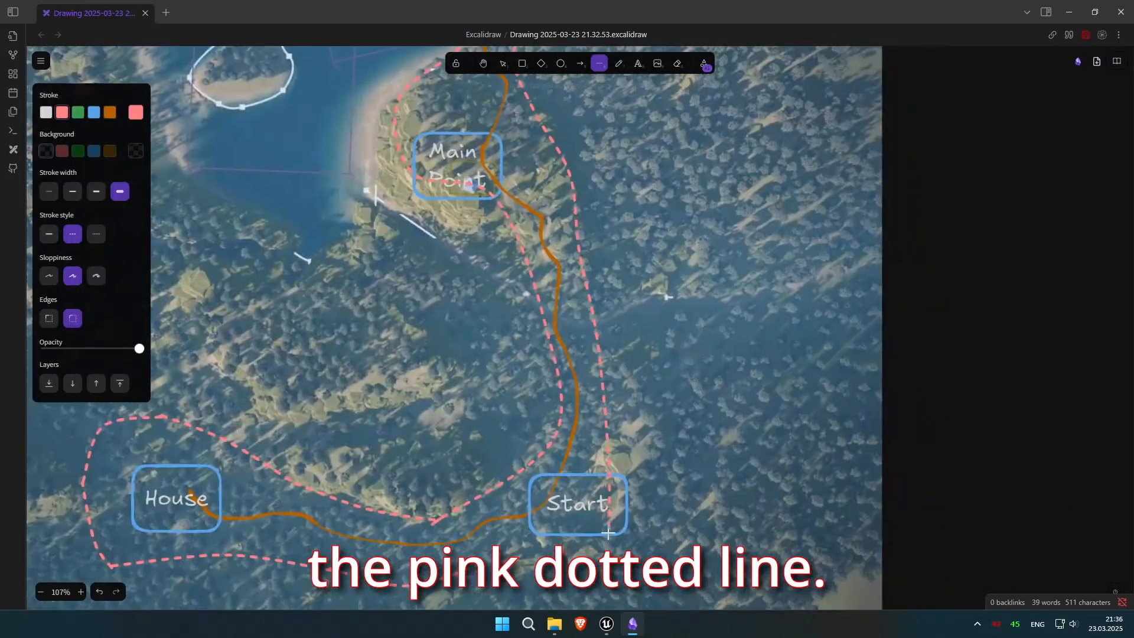
- Add the neighbouring rocks to the selected pair, rotate the group by -10 degrees and move it to close the gap in the ridge beside the path
scroll(608, 533, "up", 2)
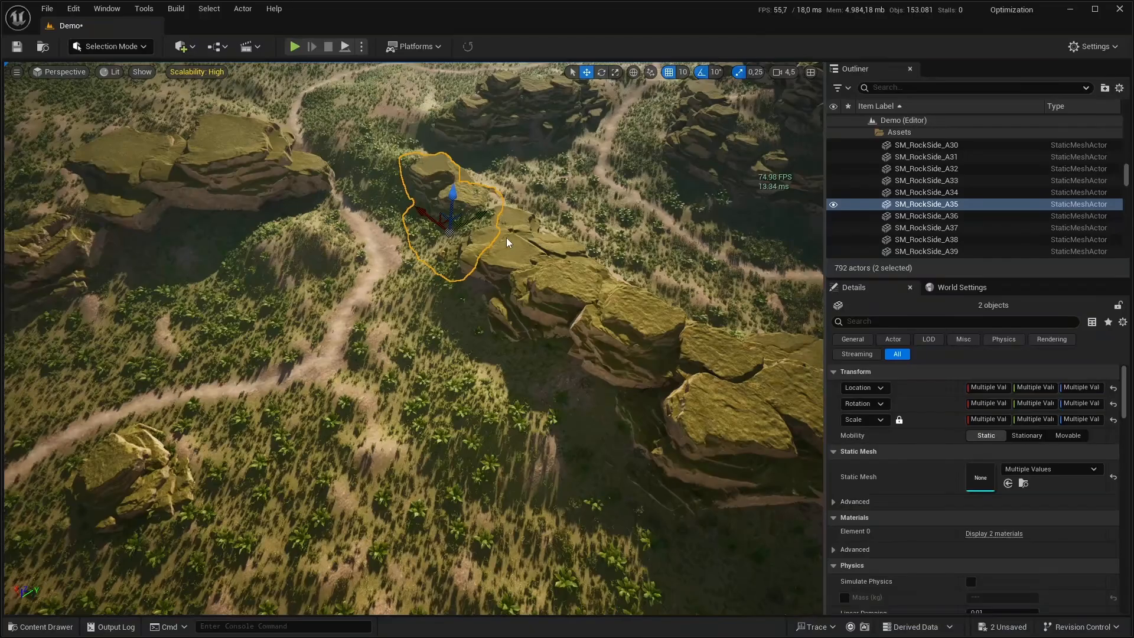
left_click(503, 221, "ctrl")
left_click_drag(518, 204, 460, 232)
left_click_drag(453, 314, 467, 314)
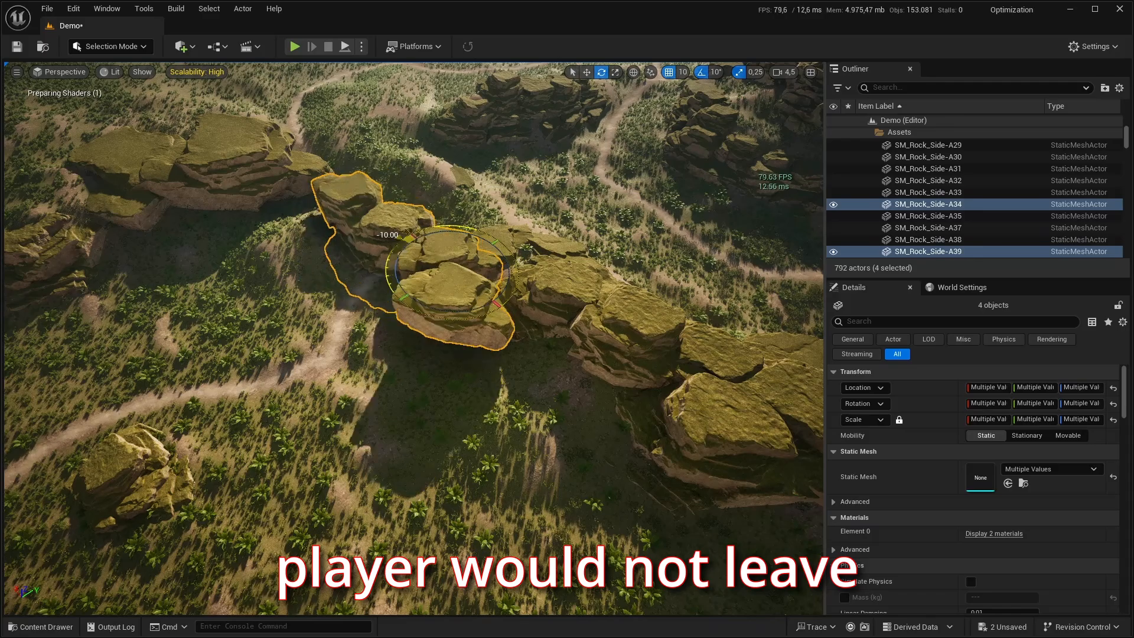
left_click_drag(426, 251, 391, 226)
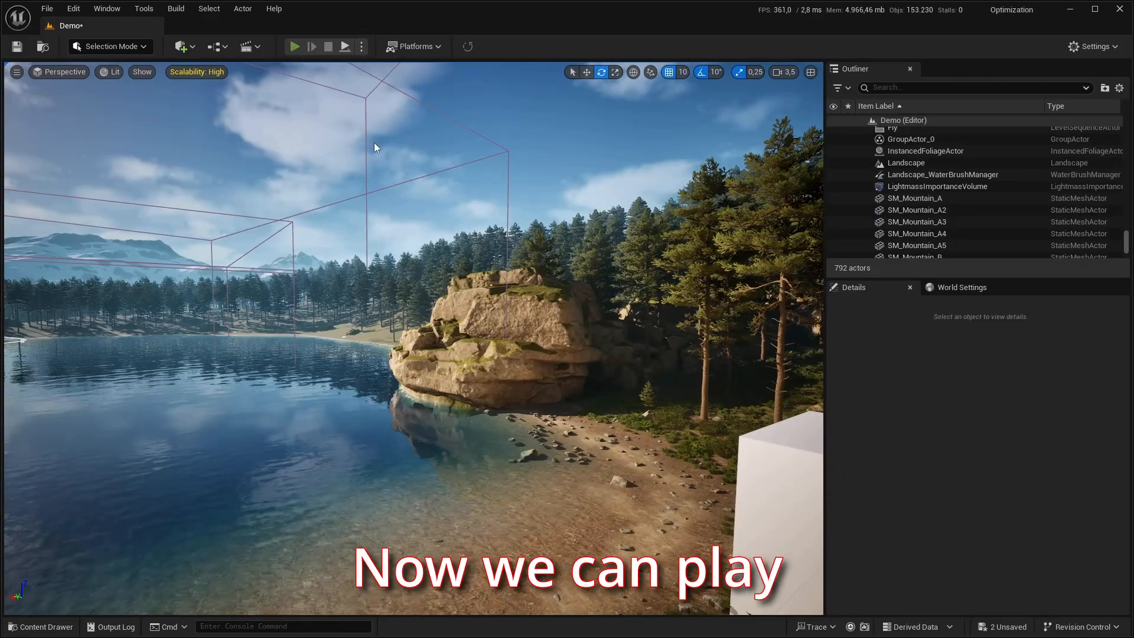
- Playtest from the lake shore to check how far the fog lets the player see, and stop the session
key("alt+p")
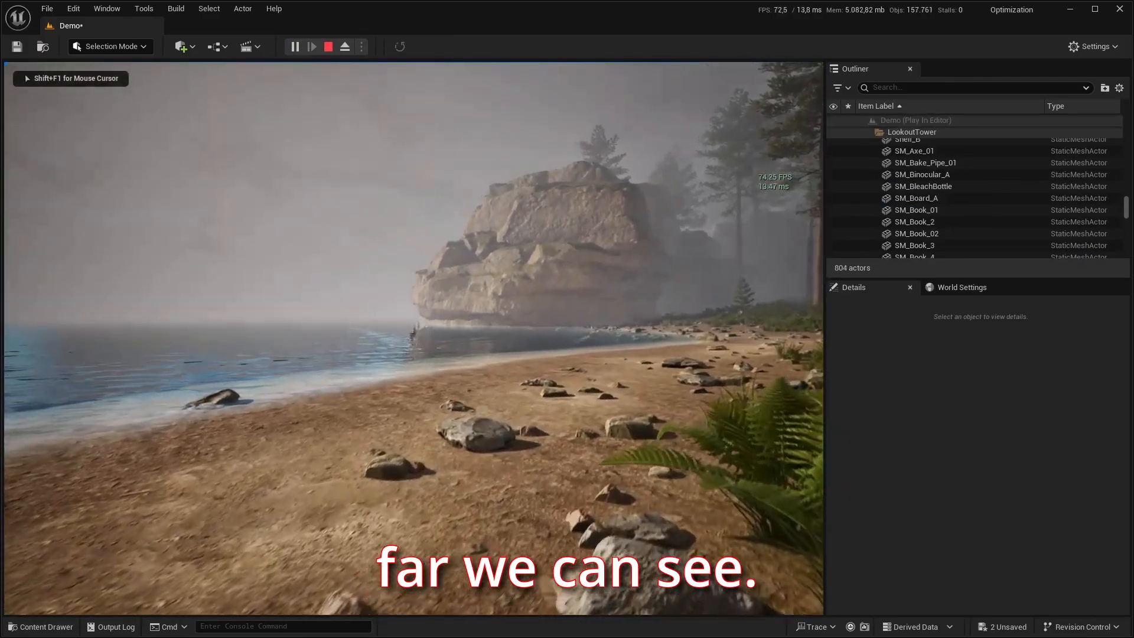
key("w")
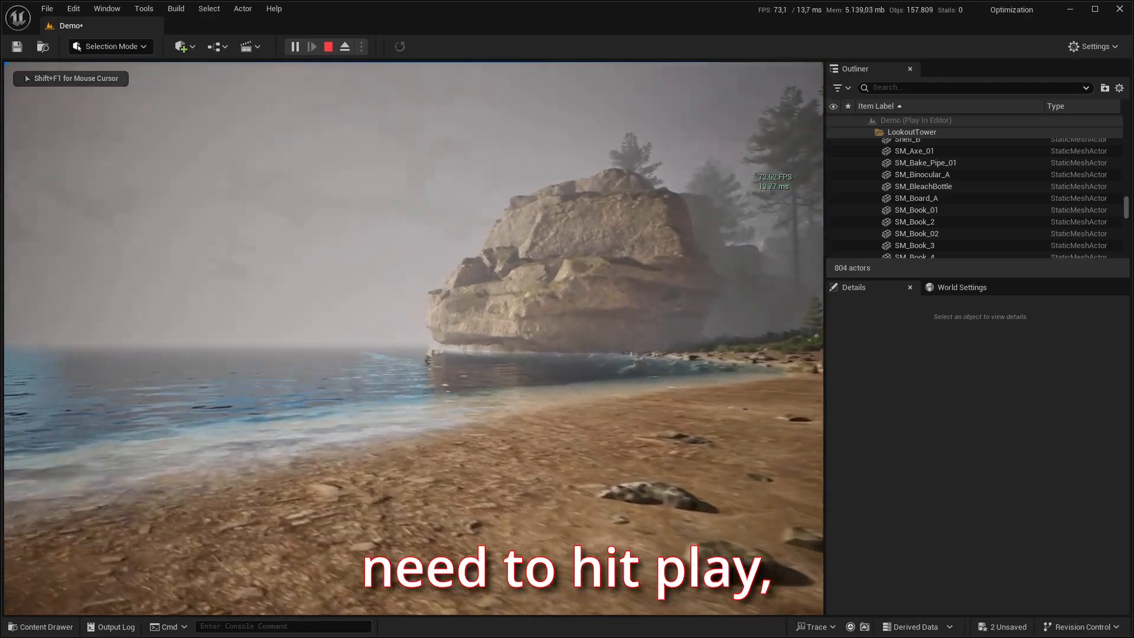
key("w")
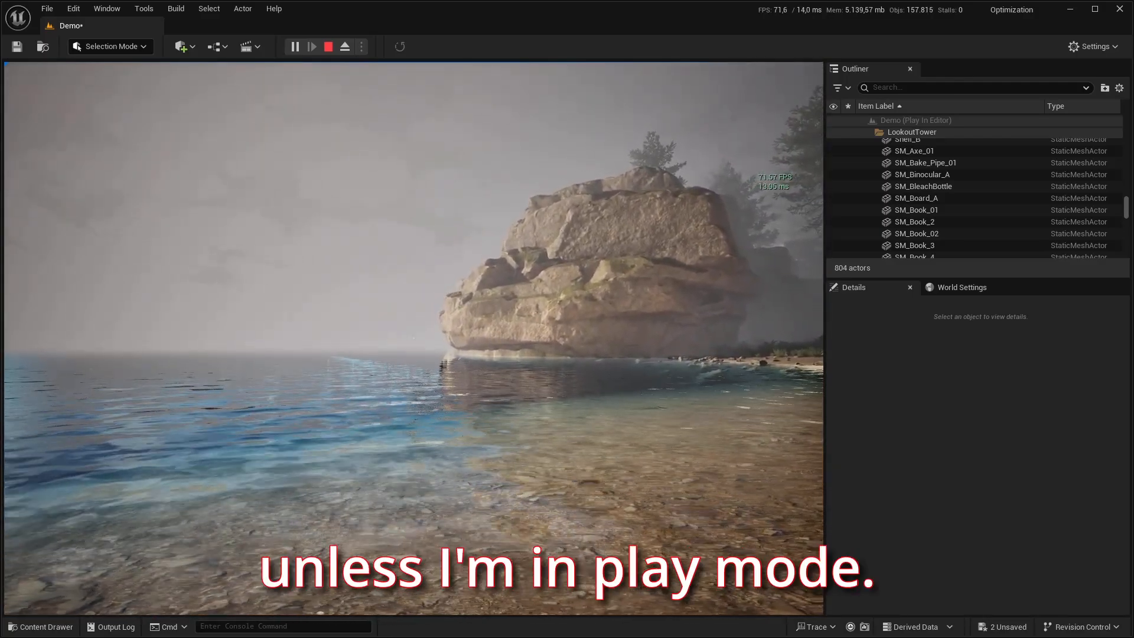
key("F11")
key("F11")
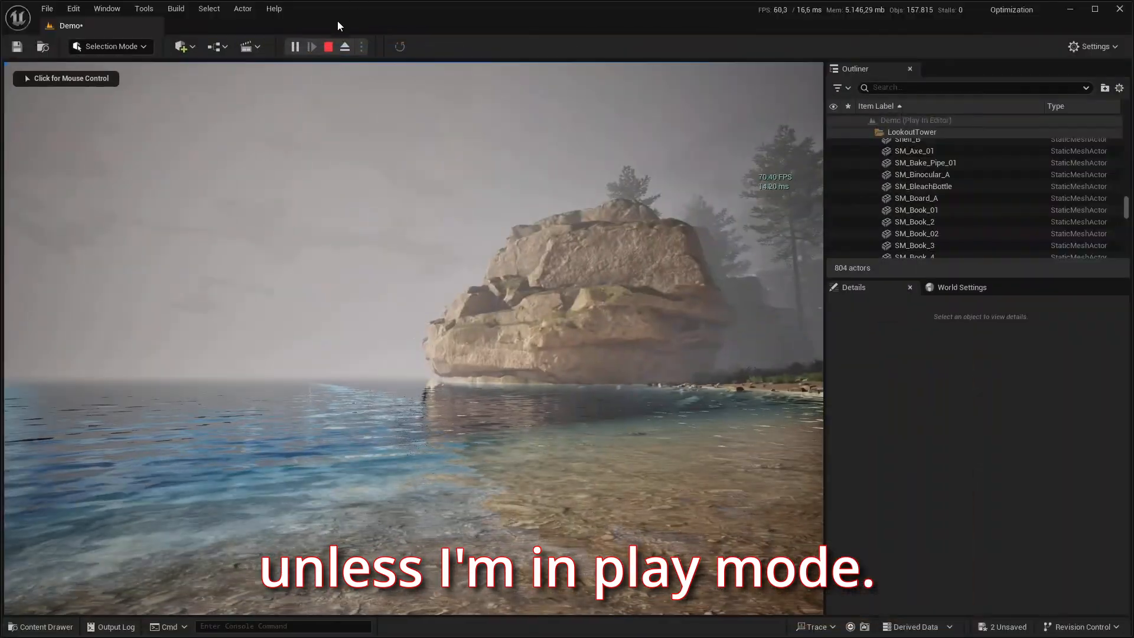
left_click(329, 47)
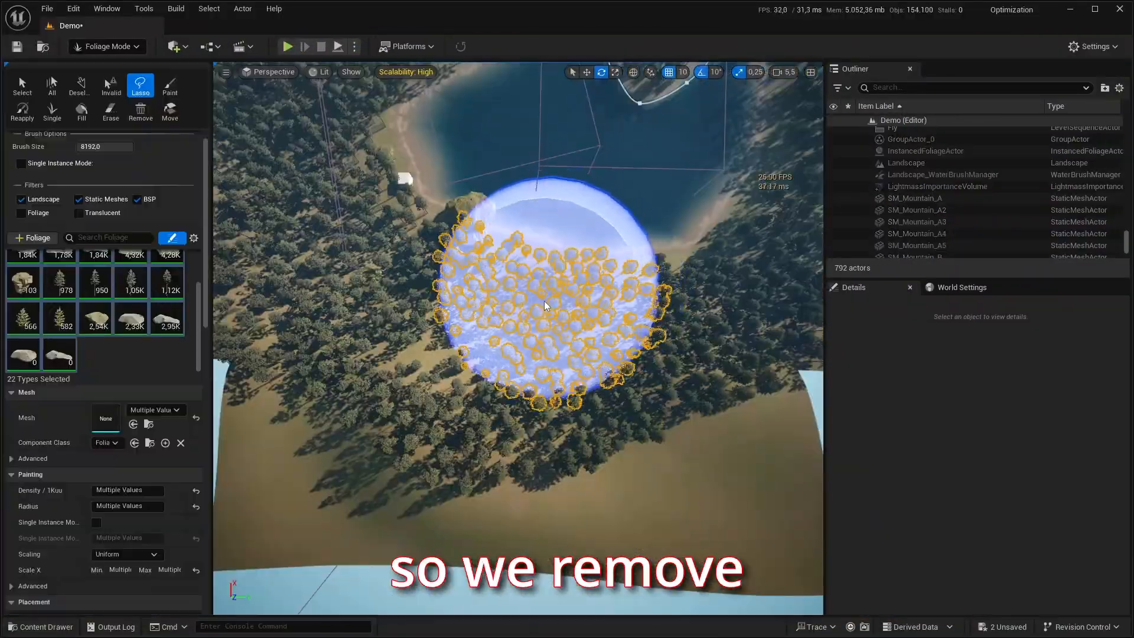
- Lasso all foliage behind the lakeside rock with the 8192 brush and delete it
left_click_drag(546, 306, 499, 397)
left_click_drag(423, 456, 740, 365)
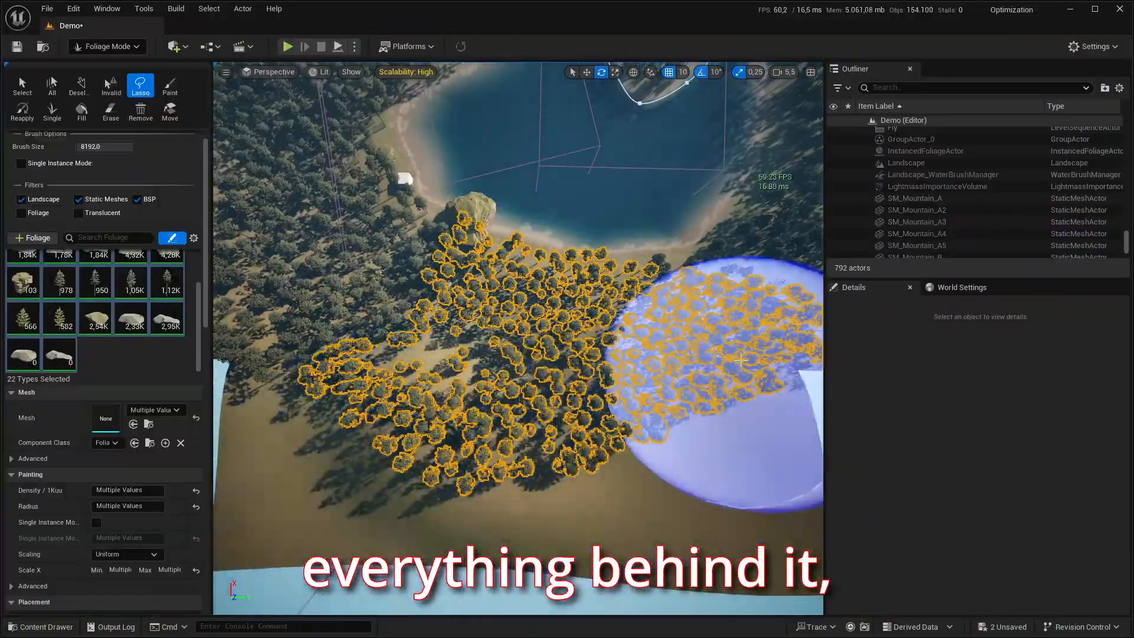
right_click_drag(740, 365, 736, 351)
key("Delete")
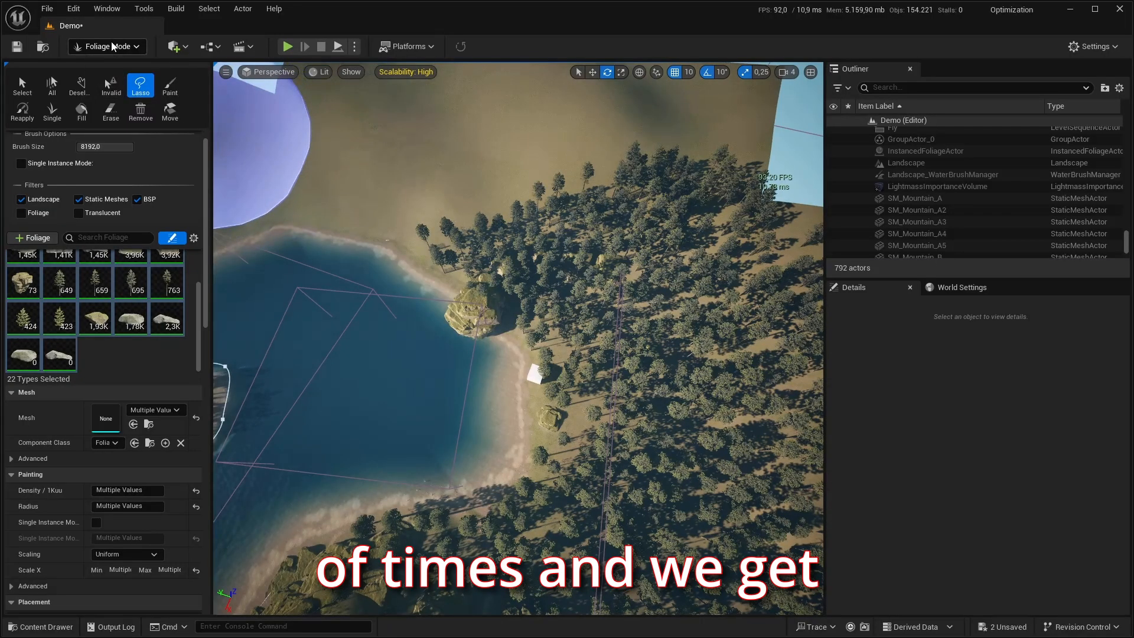
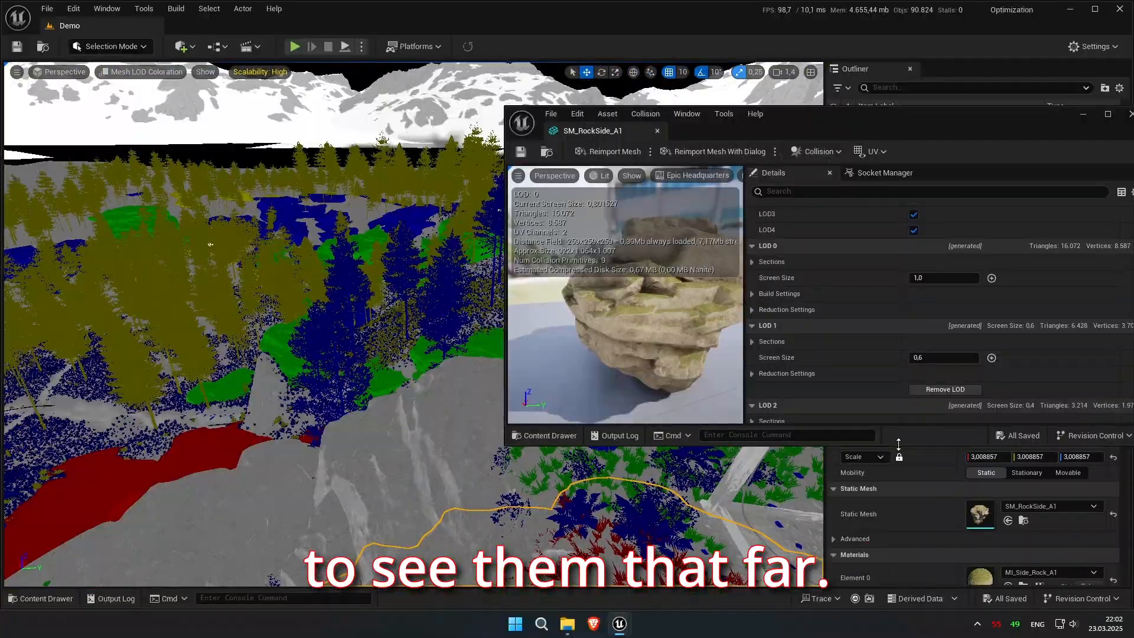
- Enlarge the SM_RockSide_A1 mesh editor window to view more of its LOD settings
left_click_drag(899, 444, 909, 552)
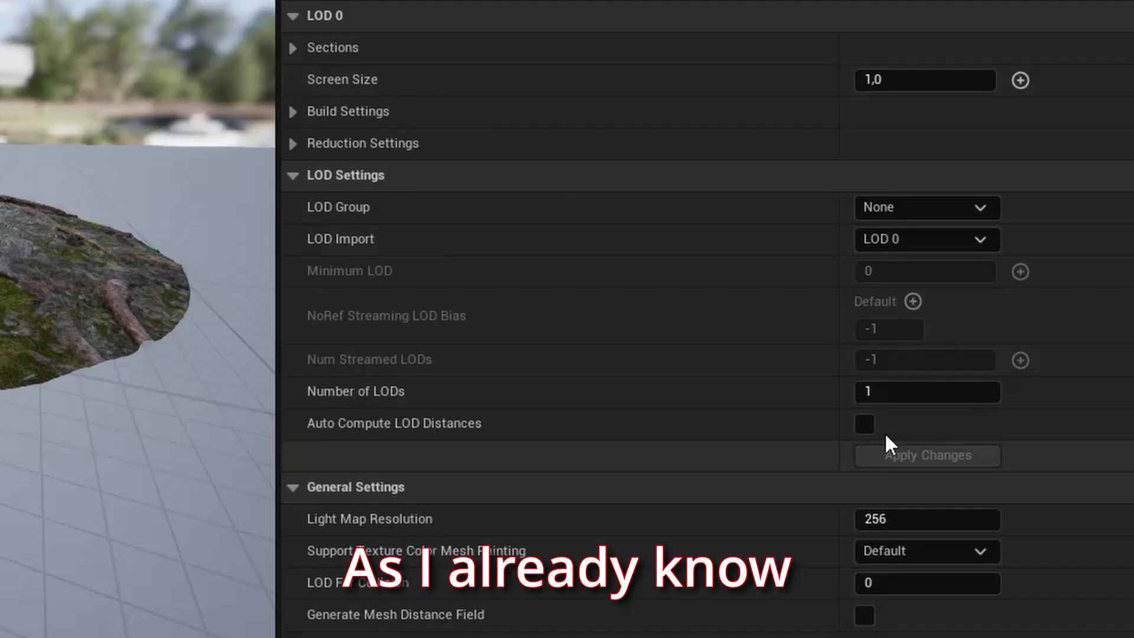
- Set SM_CF_DebrisRoots_A to 4 LODs, reduce LOD 0 to 2.5 percent triangles, and apply the changes
left_click(907, 392)
scroll(354, 65, "down", 3)
left_click(294, 27)
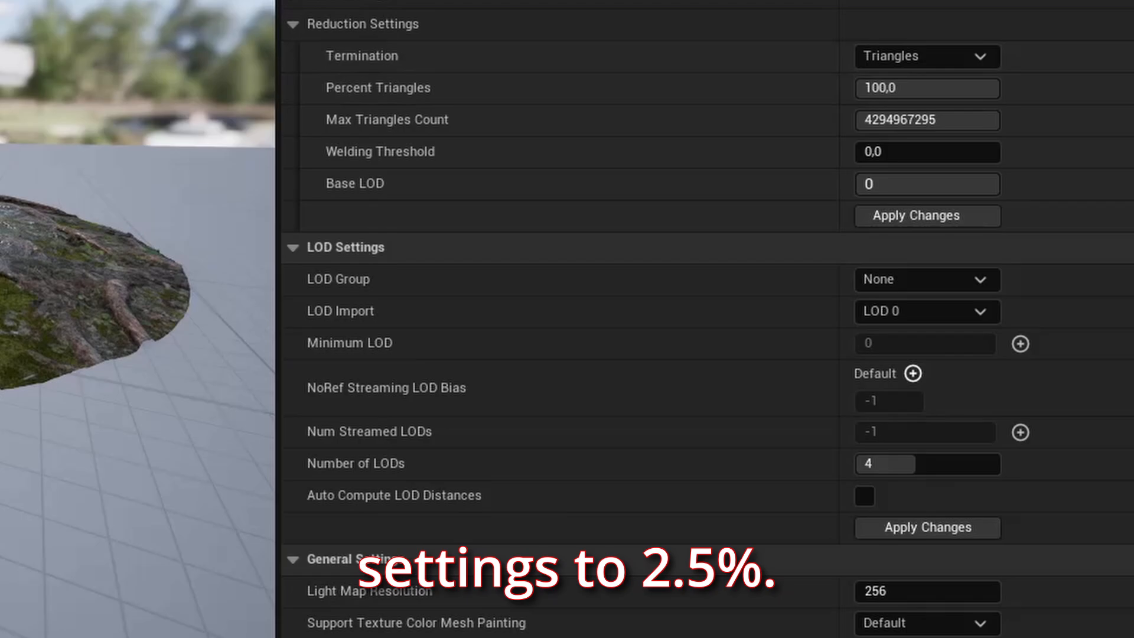
left_click(943, 93)
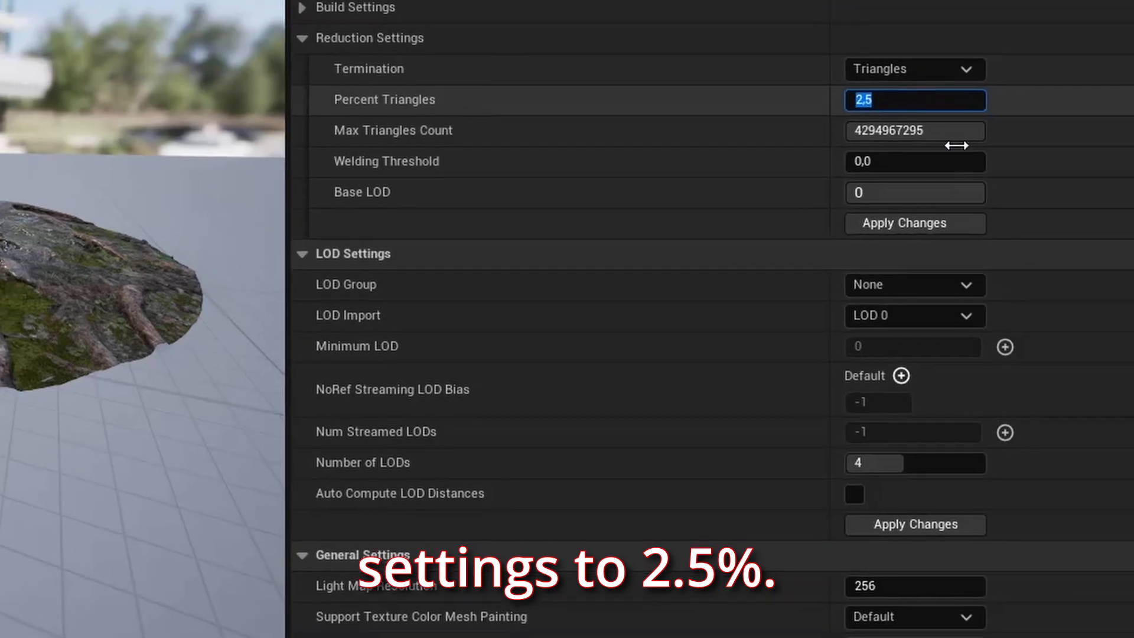
left_click(916, 215)
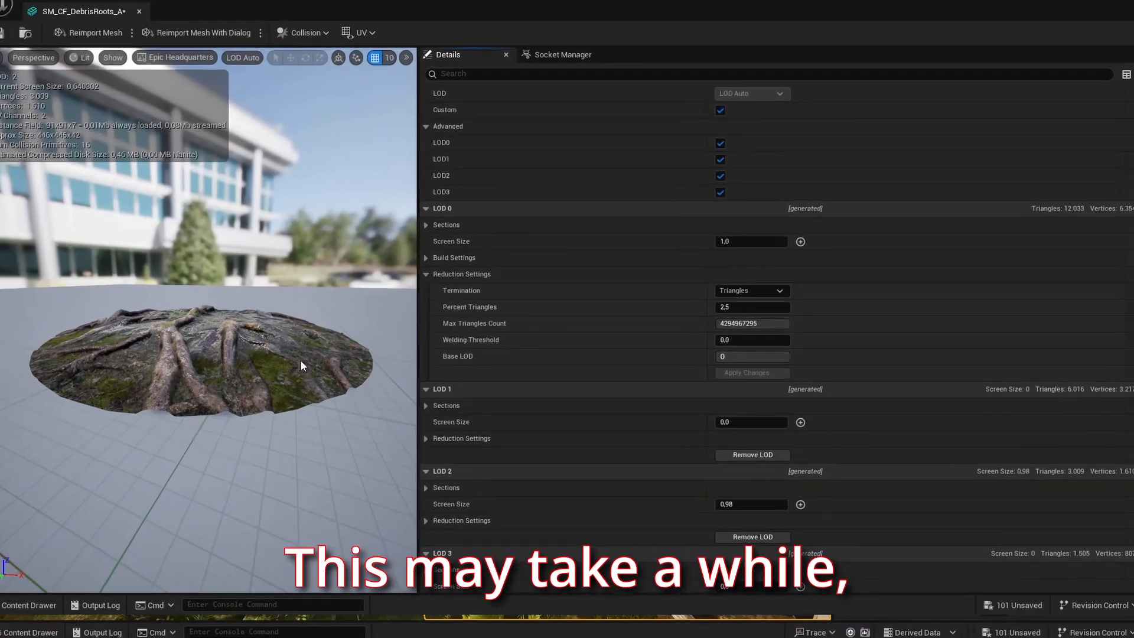
left_click_drag(211, 331, 272, 283)
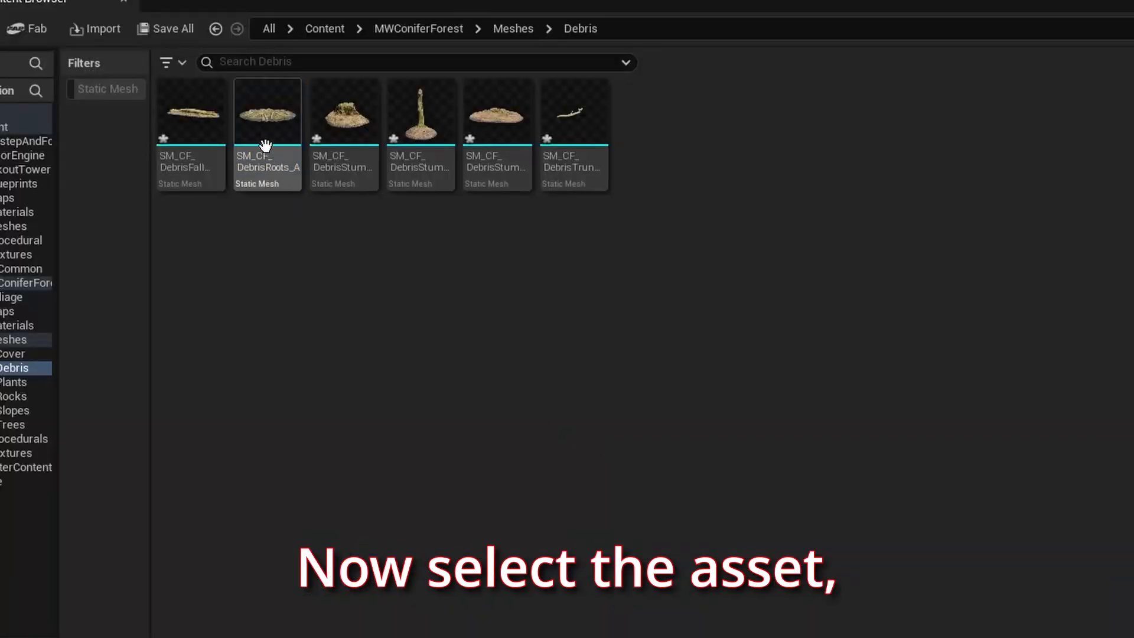
- Copy the LOD settings from the SM_CF_DebrisRoots_A mesh in the Debris folder
right_click(267, 122)
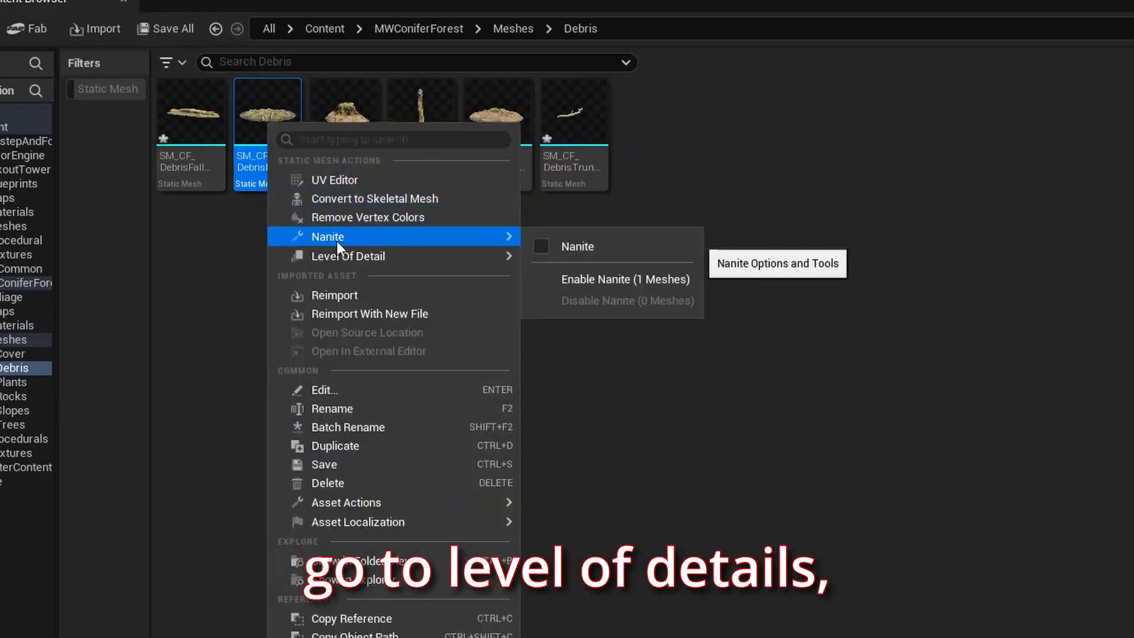
mouse_move(339, 258)
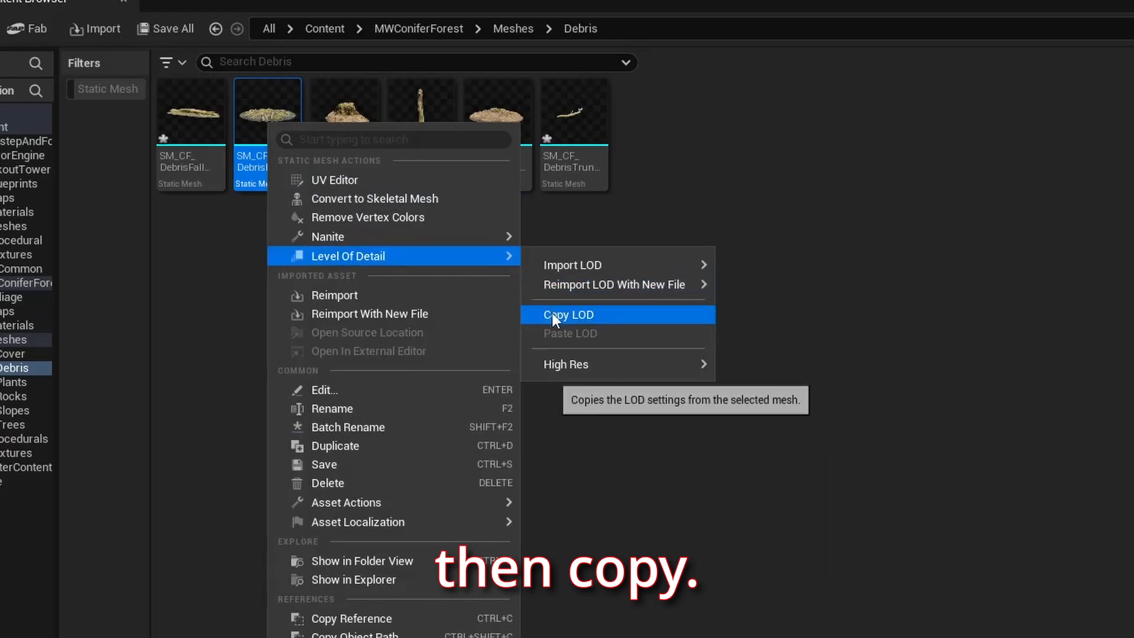
left_click(568, 315)
- Paste the copied LOD settings onto the five other debris meshes in the Debris folder
left_click(190, 118)
left_click(363, 132, "ctrl")
left_click(453, 131, "ctrl")
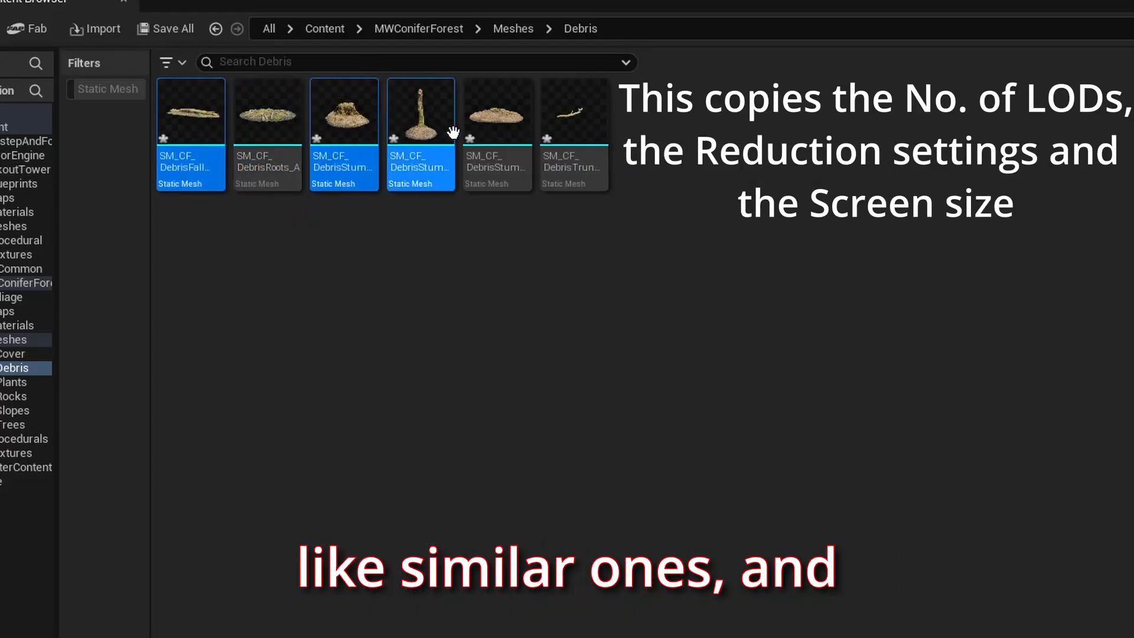
left_click(595, 134, "ctrl")
right_click(499, 127)
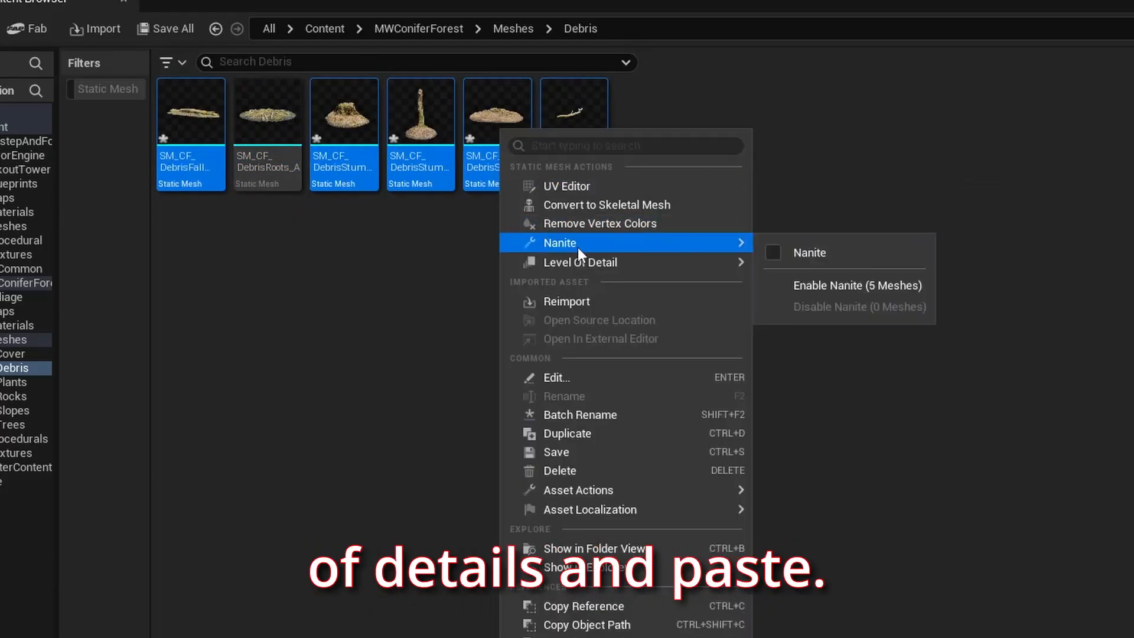
mouse_move(590, 263)
left_click(829, 288)
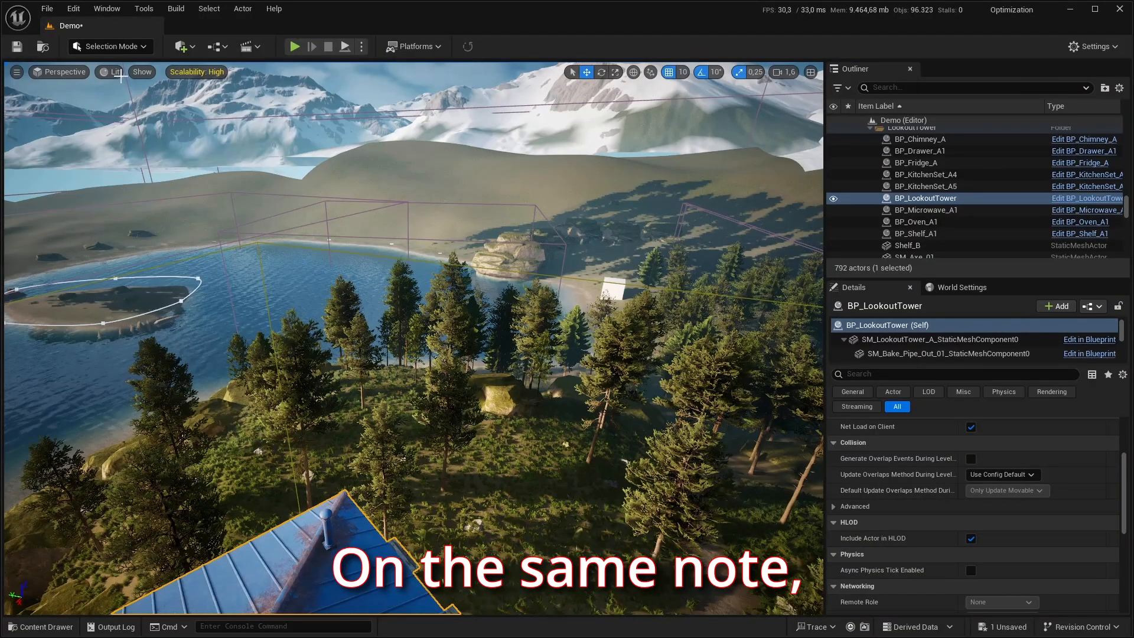
- Show the level in wireframe view mode and select the landscape
left_click(116, 72)
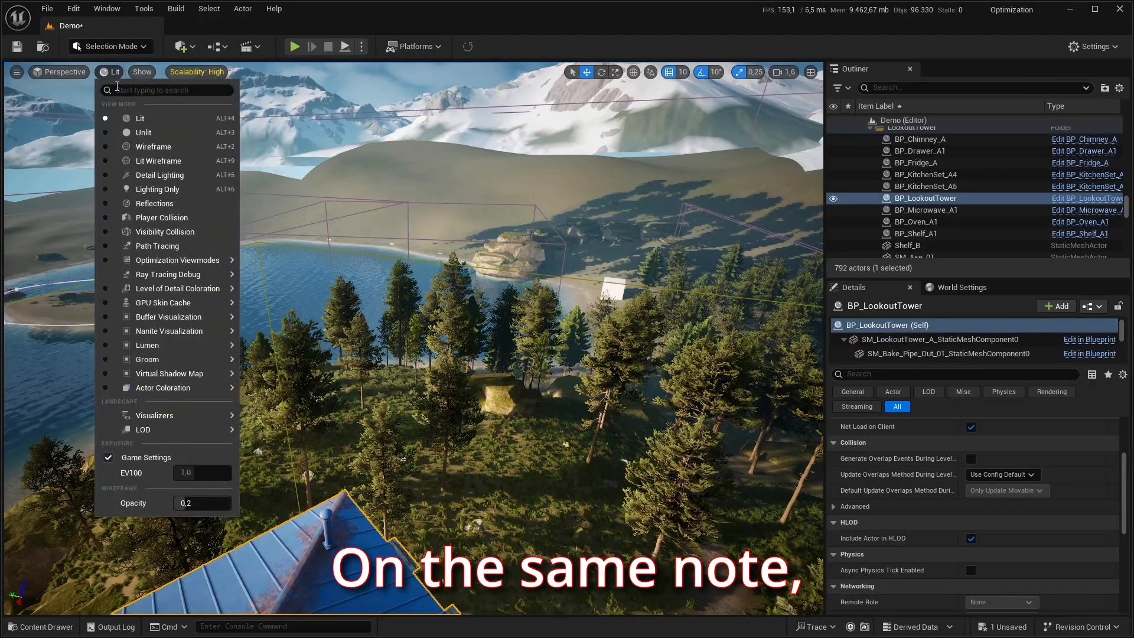
left_click(139, 148)
left_click(435, 191)
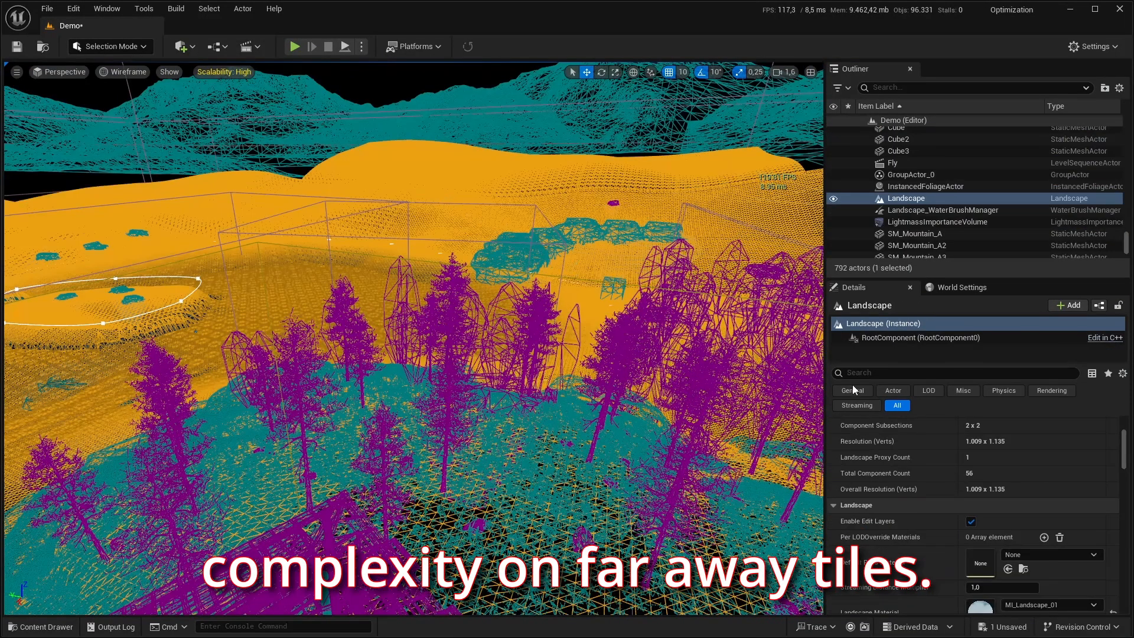
- Filter the landscape's properties for lod and set LOD 0 to 1 and Other LODs to 1,25 in the LOD distribution
type("lod")
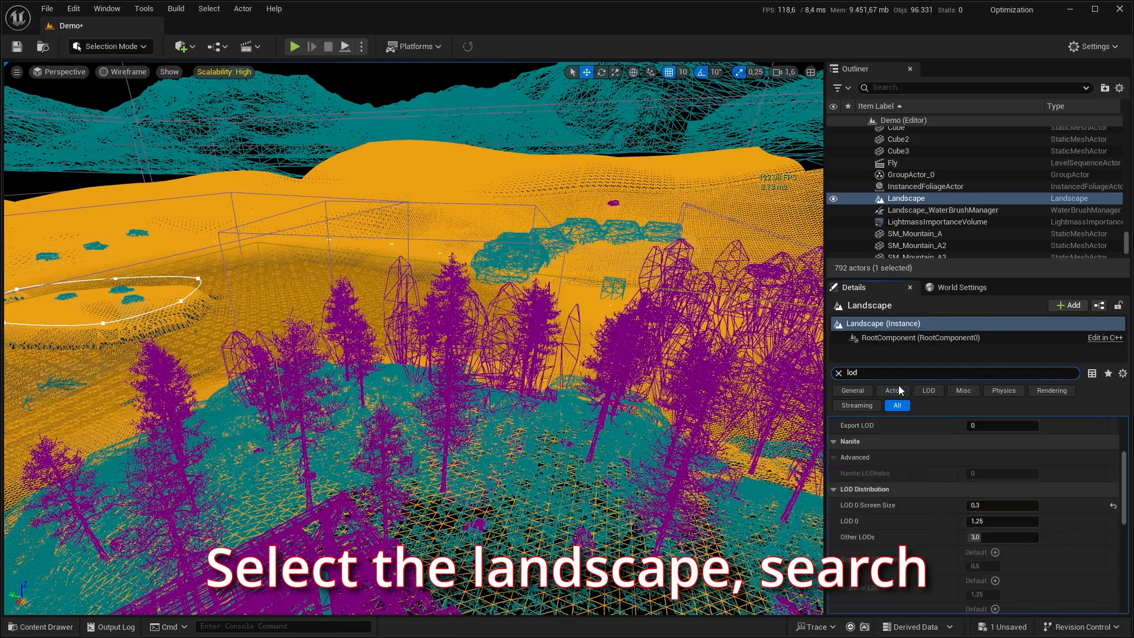
scroll(898, 520, "down", 2)
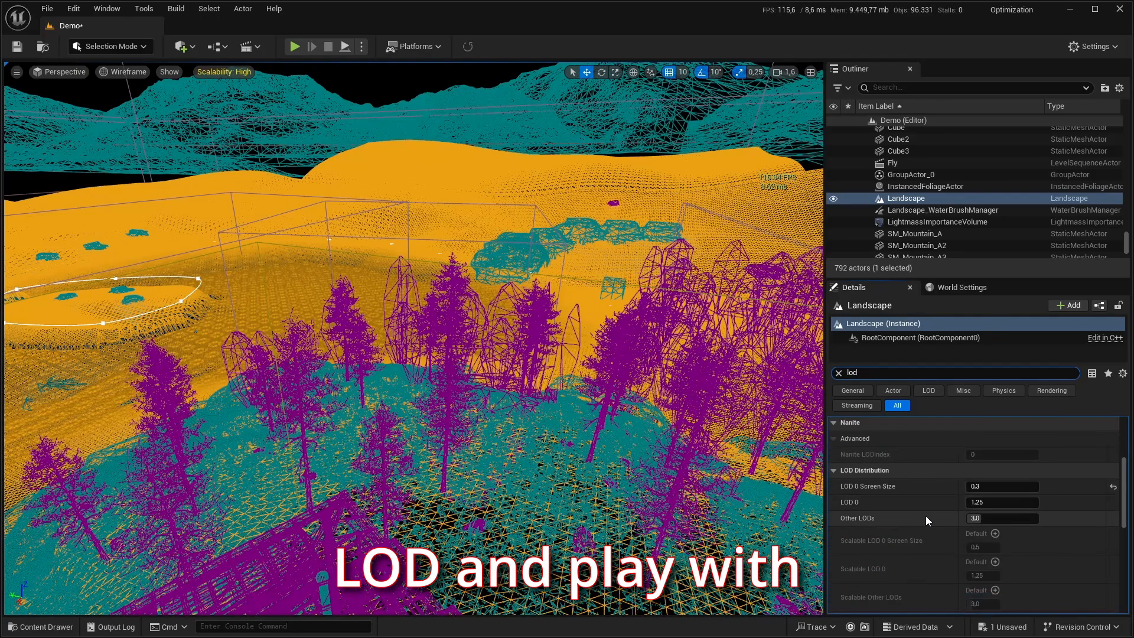
type("1")
key("Return")
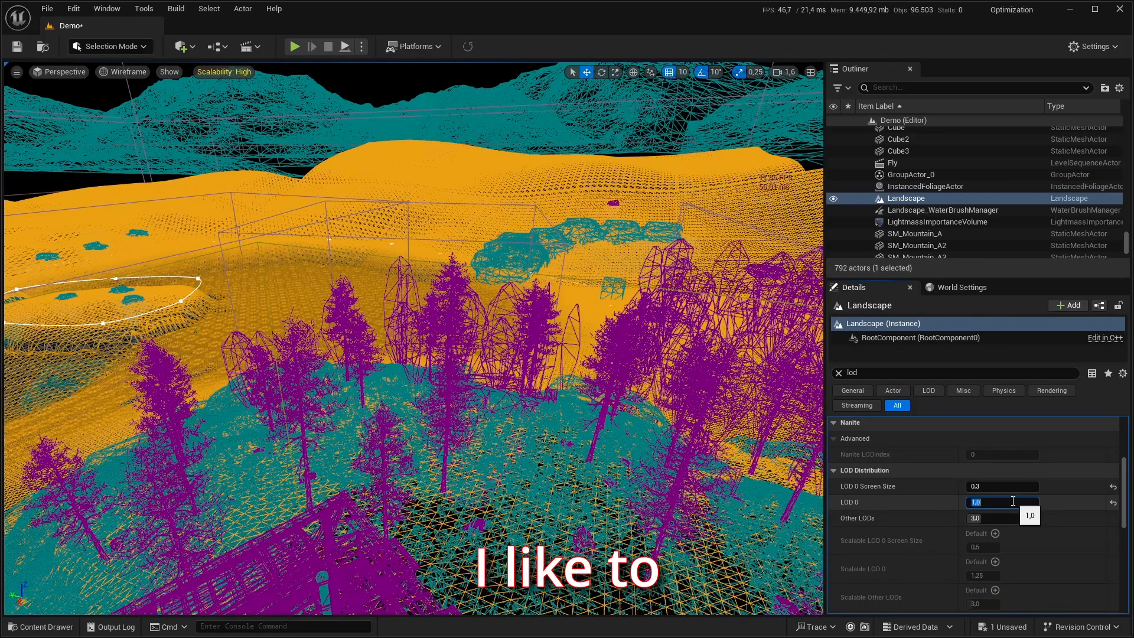
left_click(1004, 518)
type("1,25")
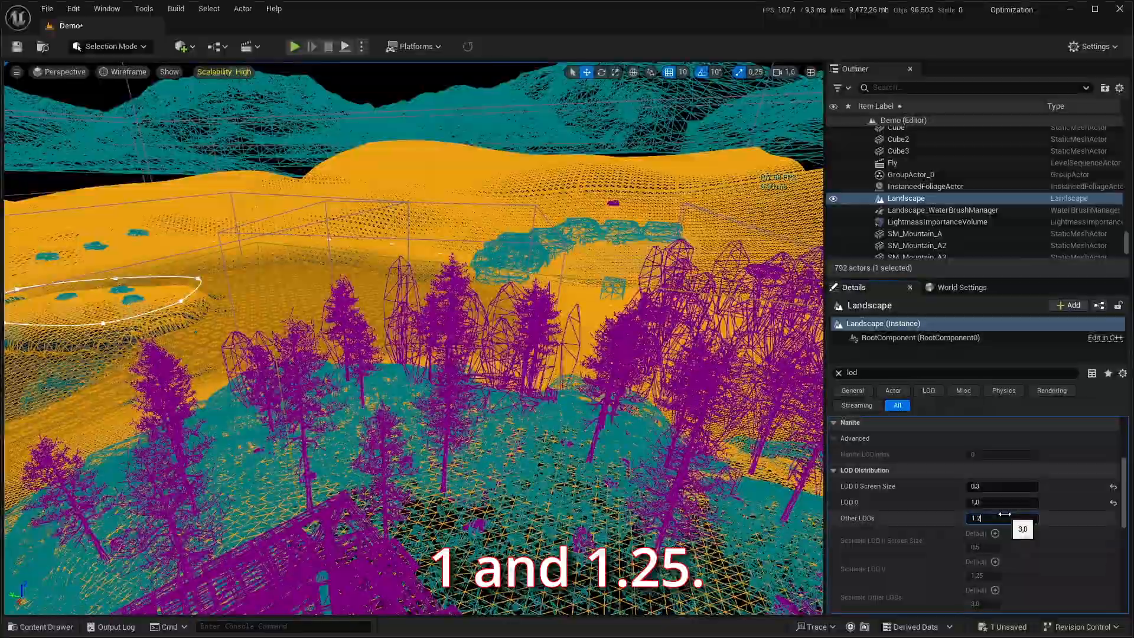
key("Return")
- Inspect the far landscape's wireframe density and set Other LODs in the LOD distribution to 1
right_click_drag(590, 378, 626, 307)
key("w")
scroll(603, 319, "up", 3)
scroll(626, 331, "down", 1)
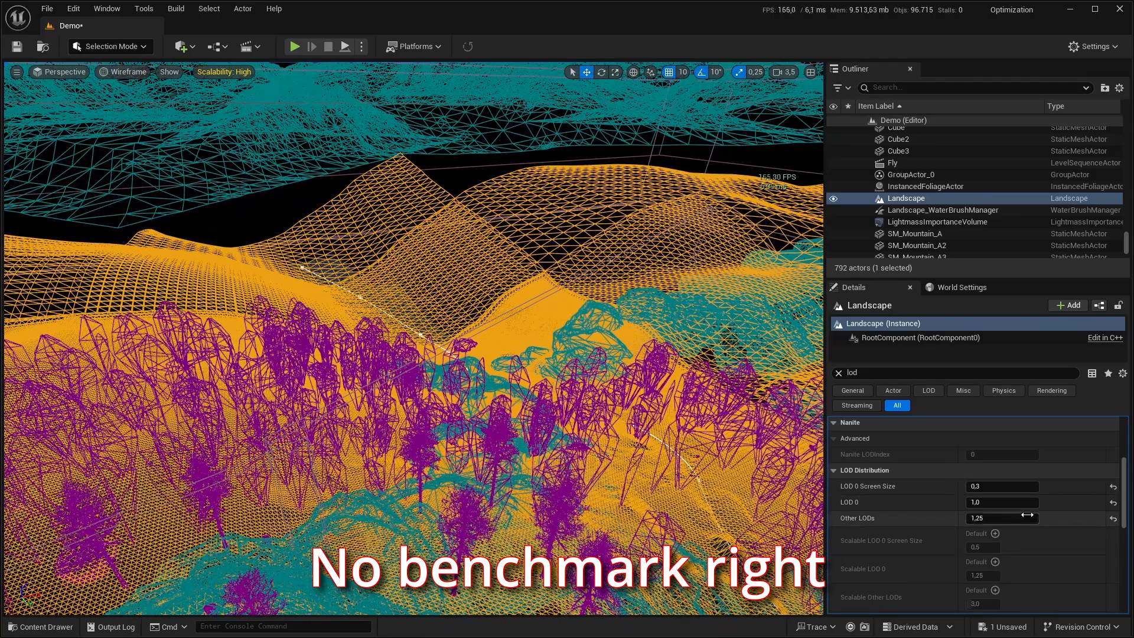
left_click(1023, 518)
type("1")
key("Return")
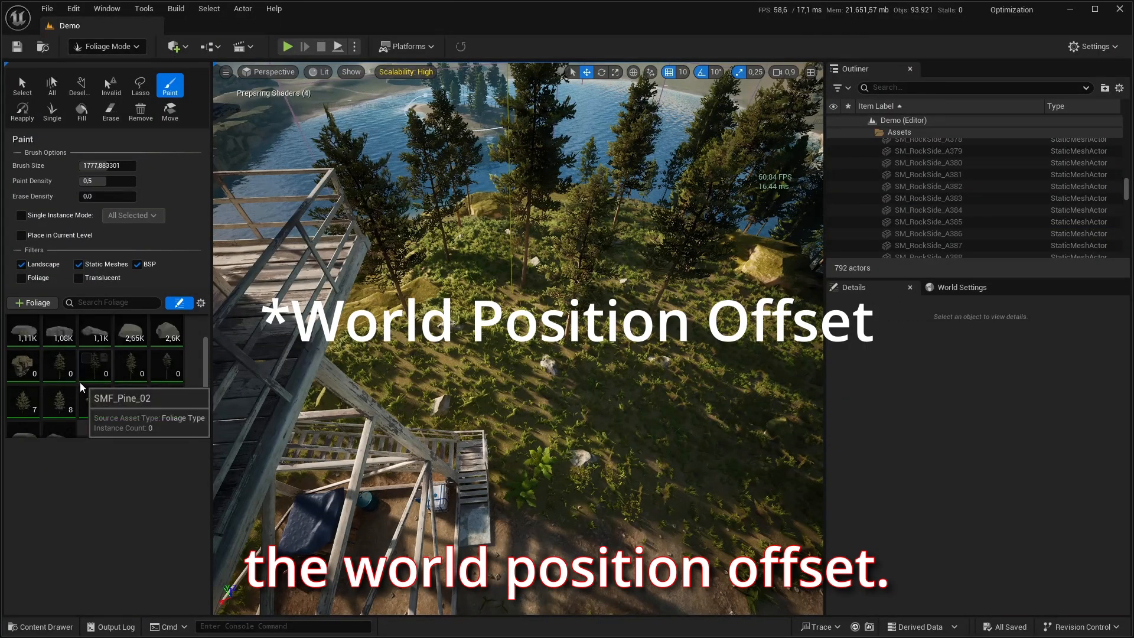
- Select the foliage types from SMF_Pine_01 through the small pines in the foliage palette and review their instance settings
left_click(62, 371)
left_click(62, 401, "shift")
right_click(61, 377)
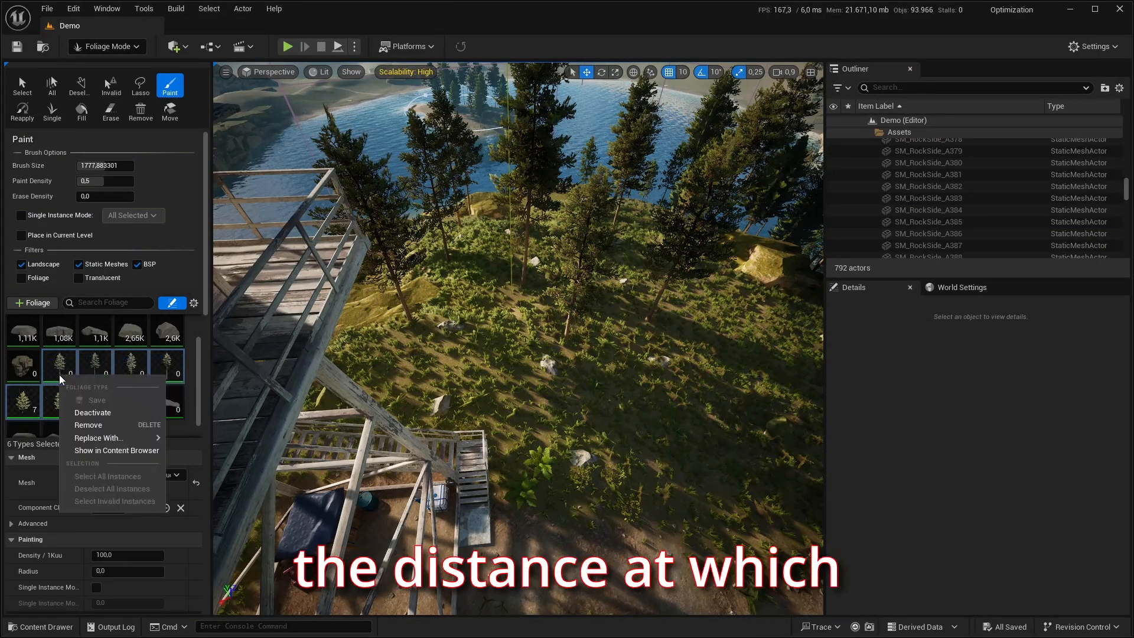
left_click(58, 371)
left_click(23, 86)
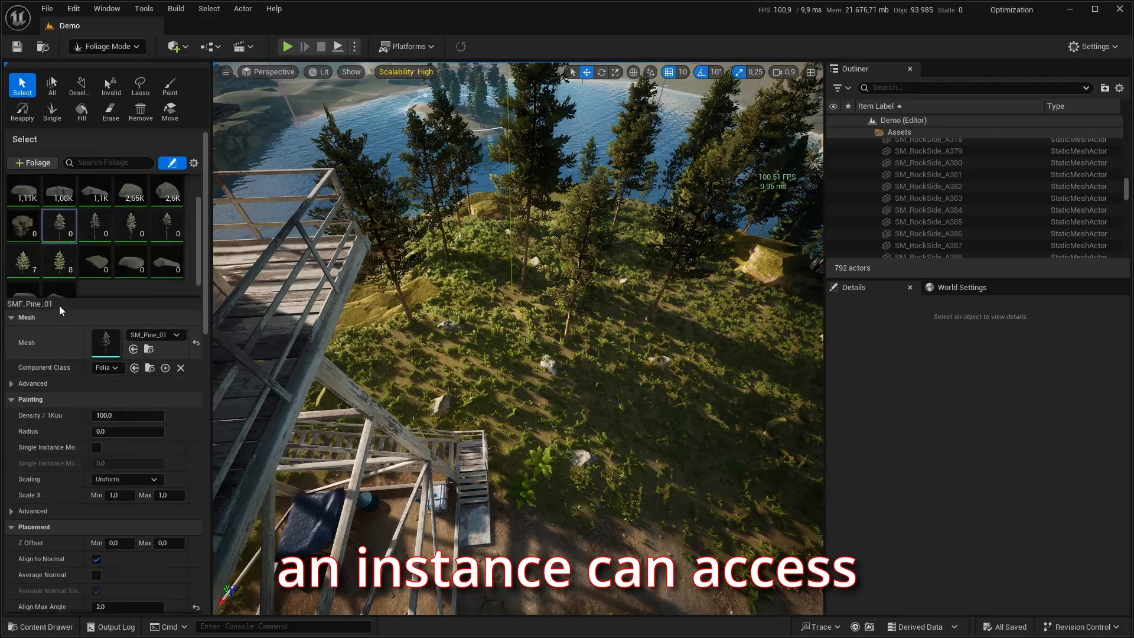
left_click(59, 259, "shift")
left_click_drag(203, 296, 214, 520)
scroll(28, 469, "down", 3)
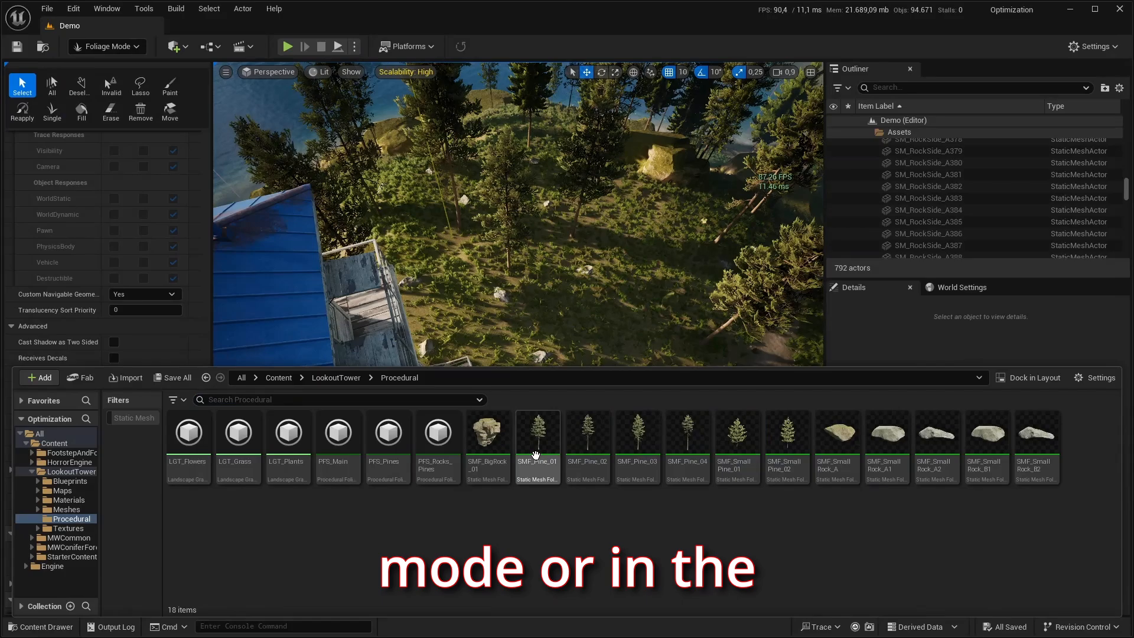
- Open foliage types SMF_Pine_01 to SMF_Pine_04 together and set their World Position Offset Disable Distance to 200
left_click(538, 437)
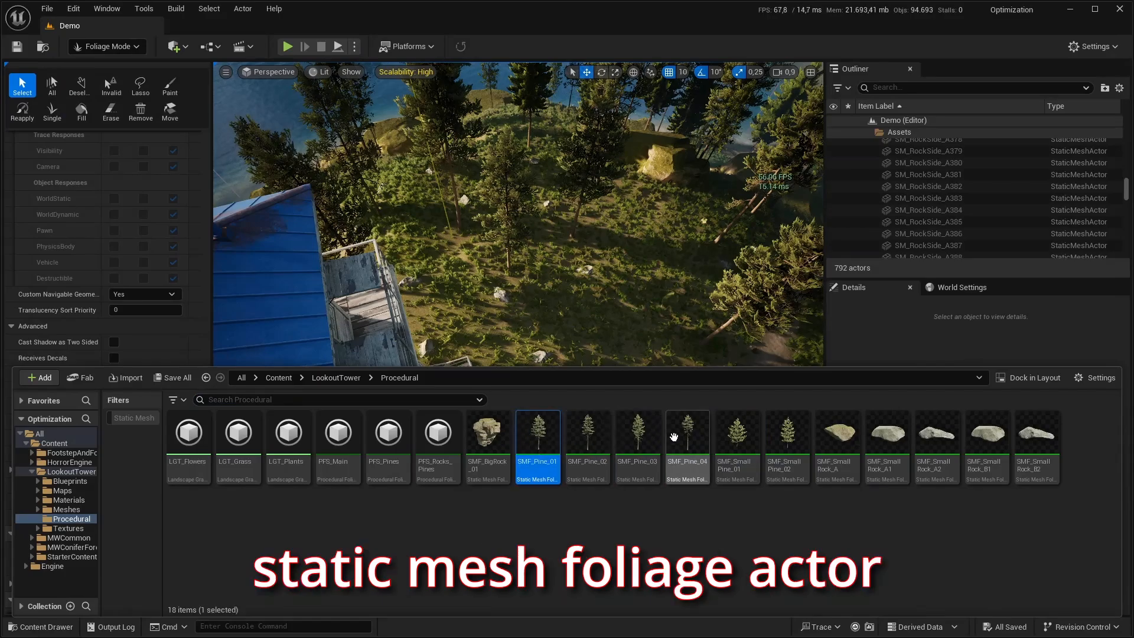
double_click(674, 437)
scroll(118, 336, "down", 10)
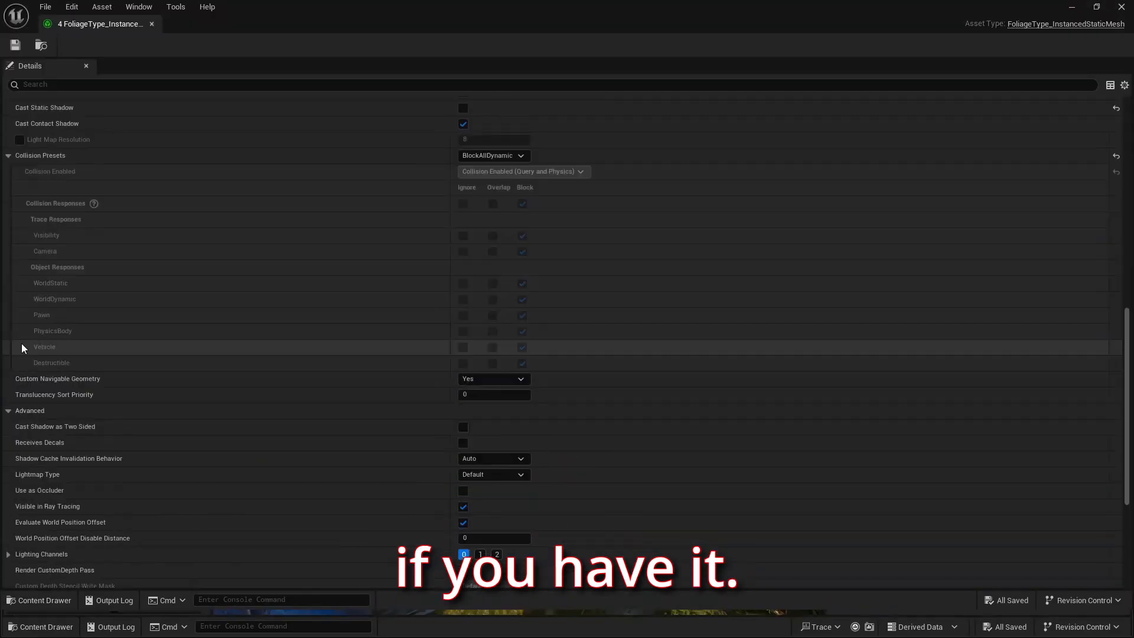
scroll(21, 343, "down", 3)
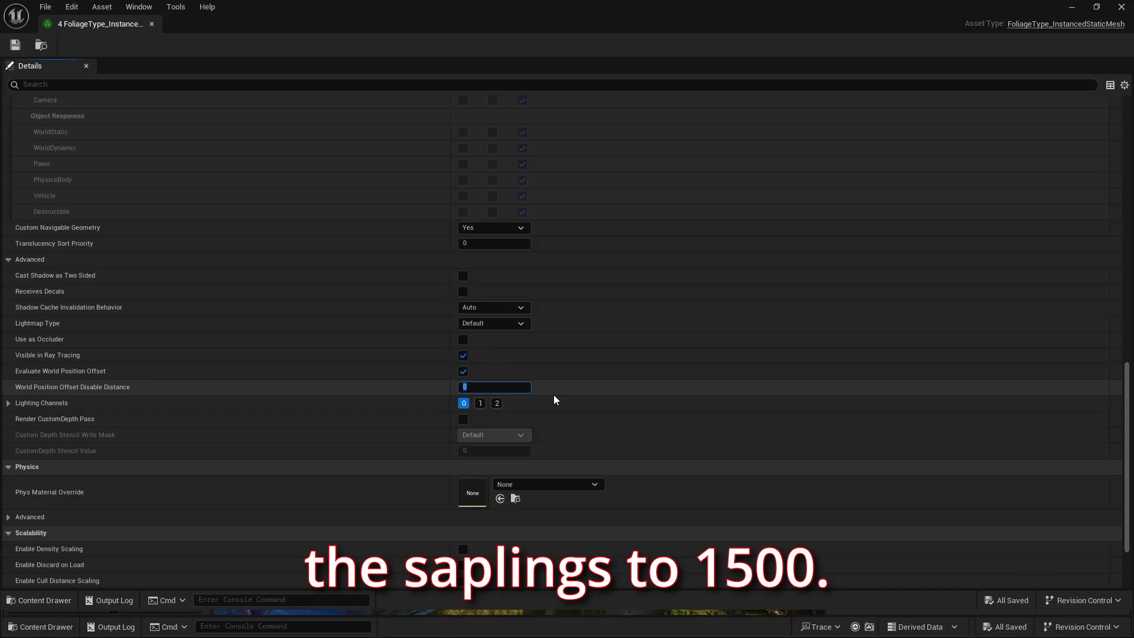
type("200")
- Set the World Position Offset Disable Distance of the two sapling foliage types to 1500 and close their editor
left_click(492, 520)
type("1")
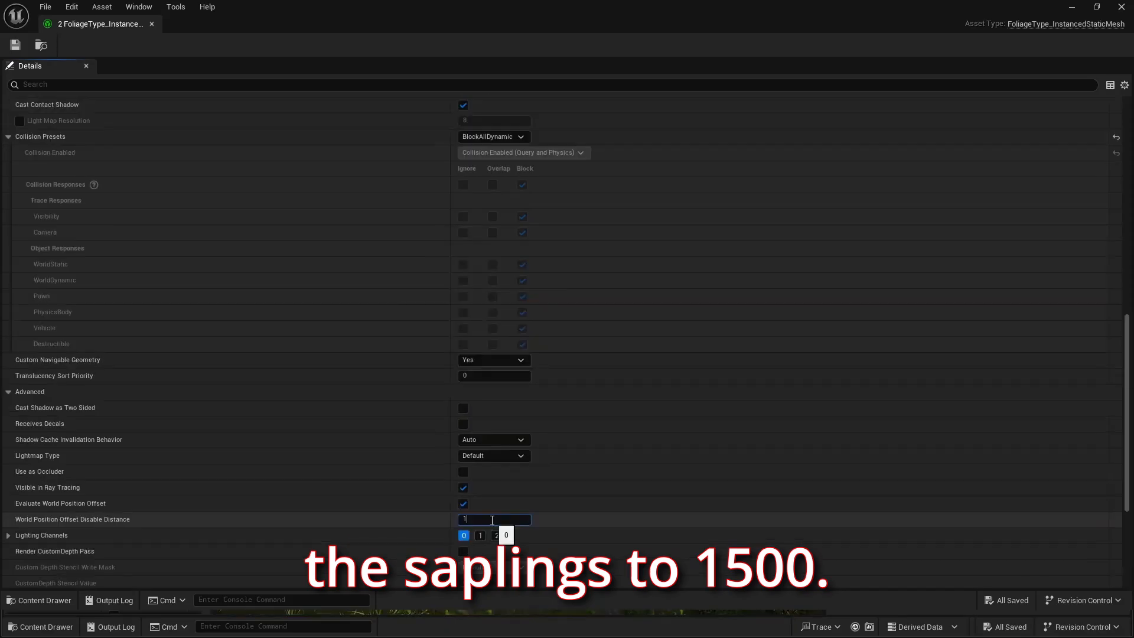
type("500")
key("Return")
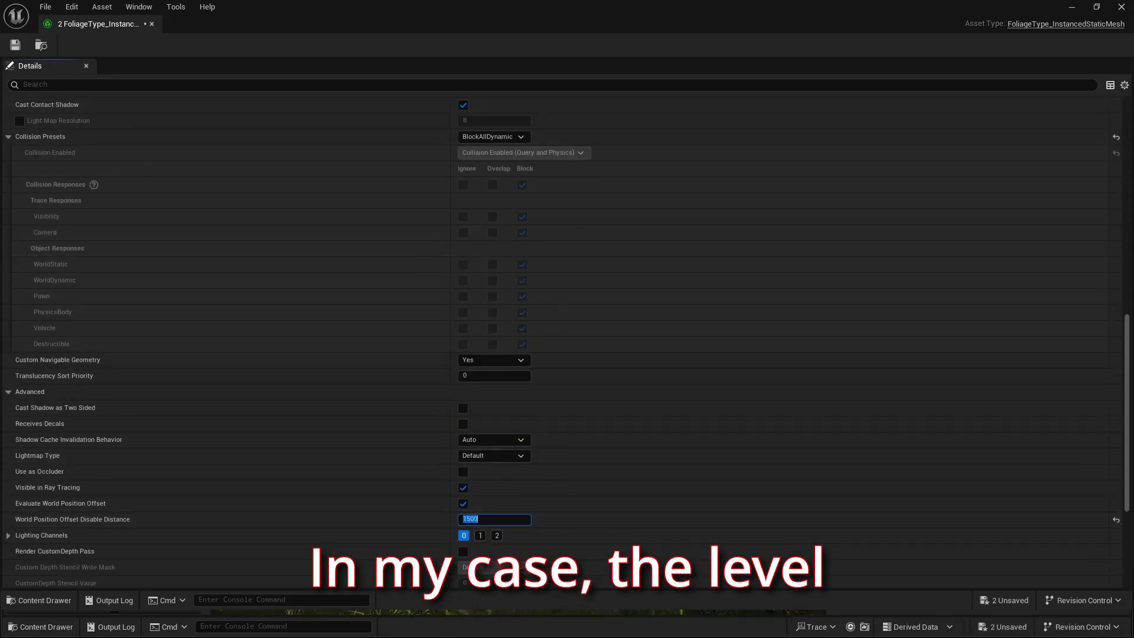
left_click(150, 24)
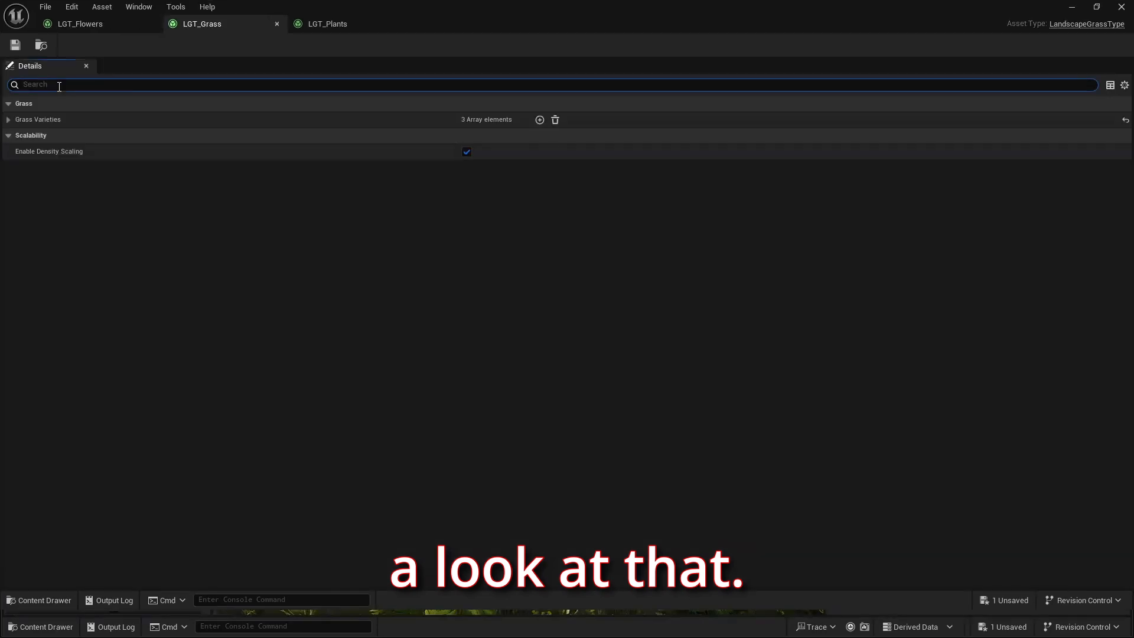
- Filter LGT_Grass for world and set the first grass variety's Instance World Position Offset Disable Distance to 1000
type("rld")
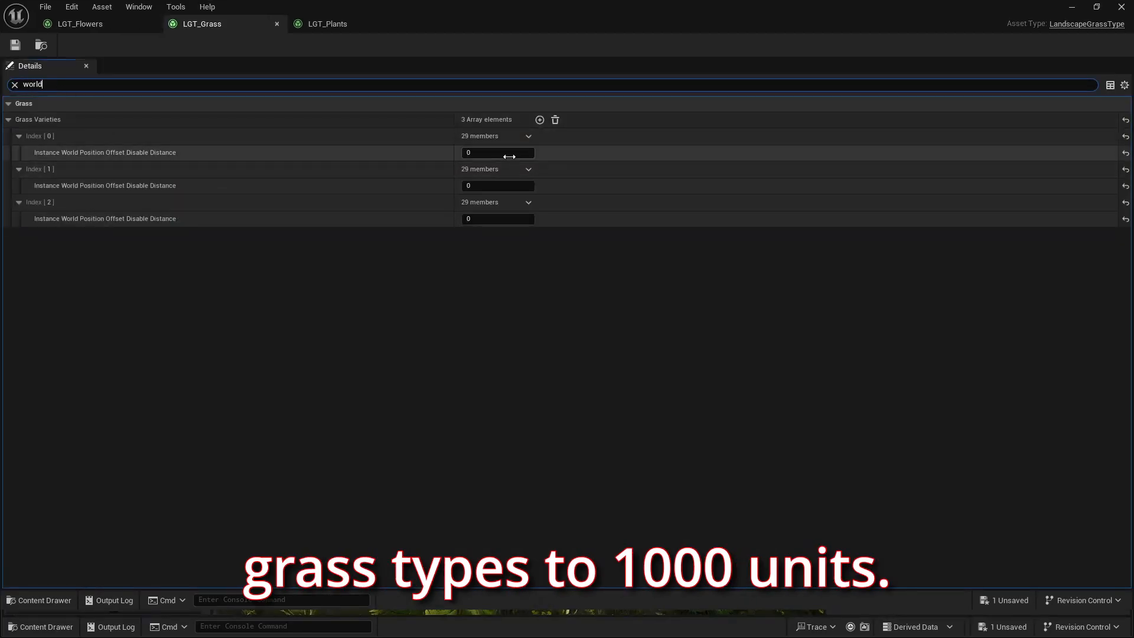
left_click(509, 153)
type("1000")
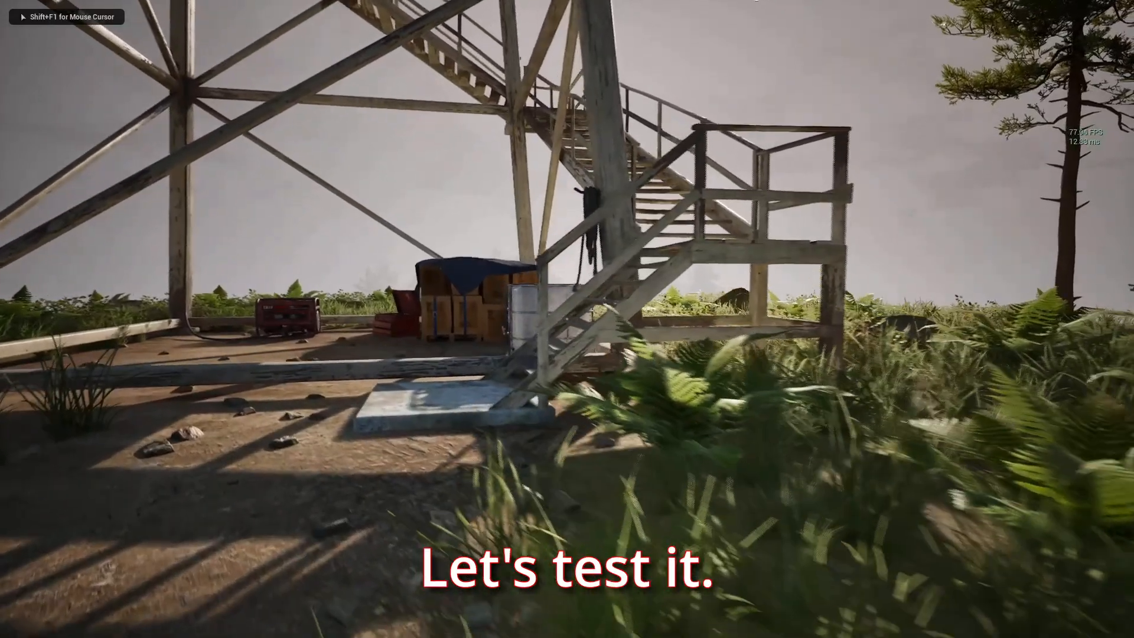
- Playtest the map by walking to the lookout tower and climbing its stairs to check the frame rate
key("w")
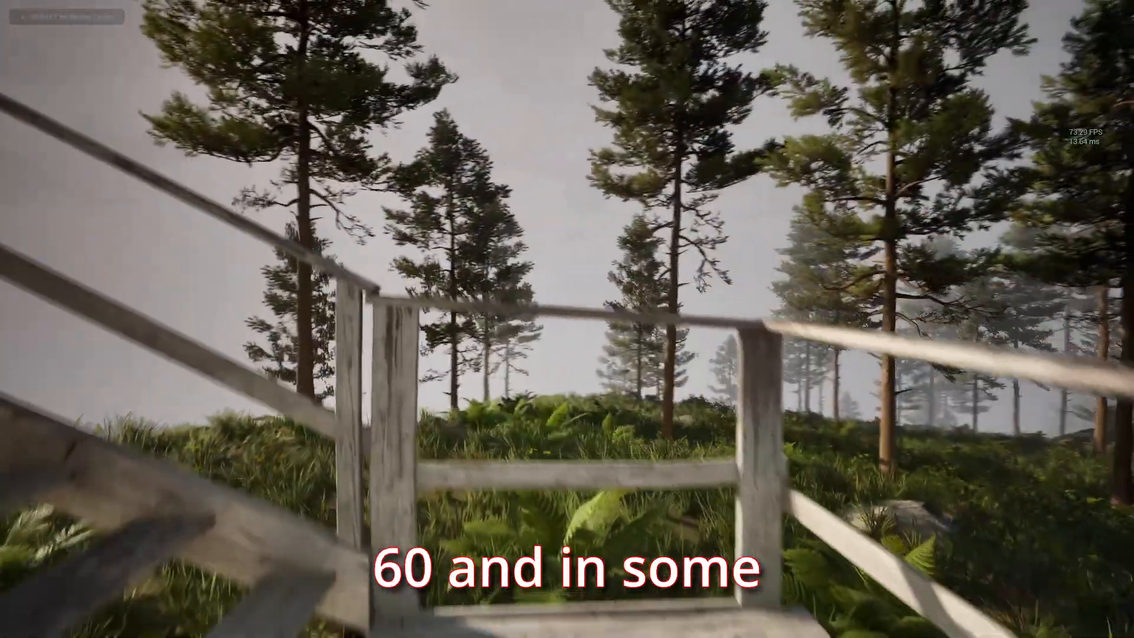
key("w")
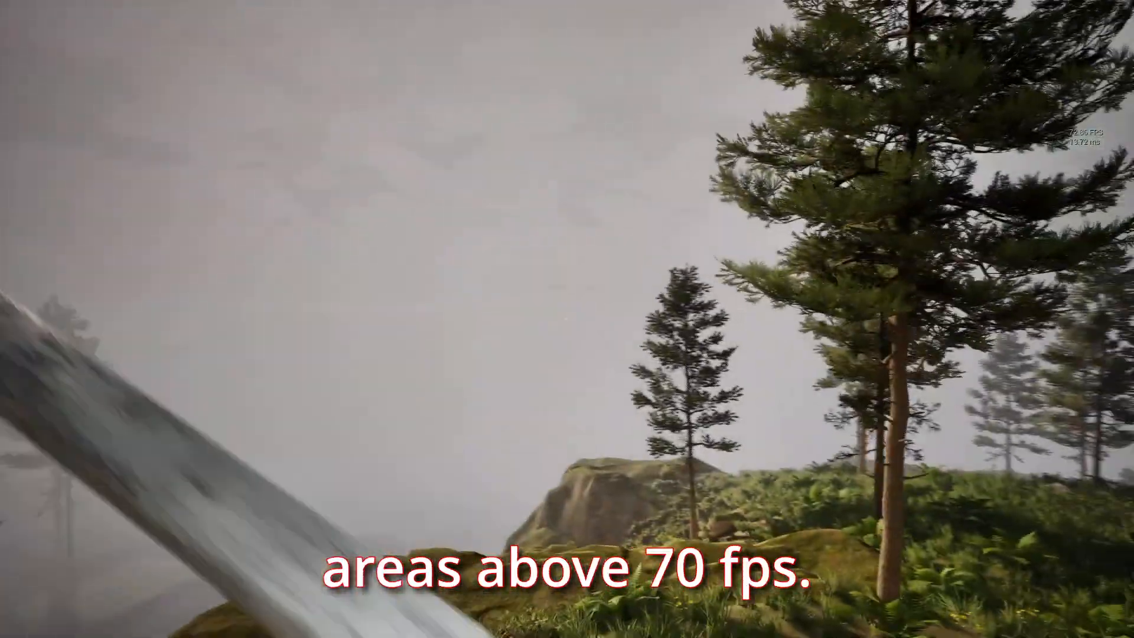
key("w")
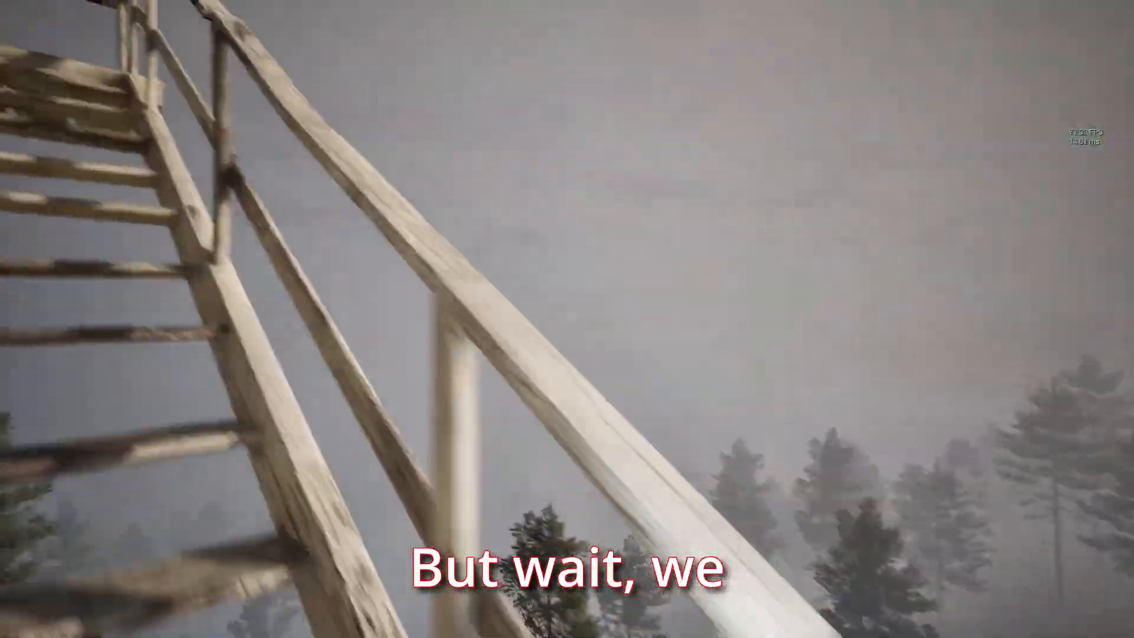
key("w")
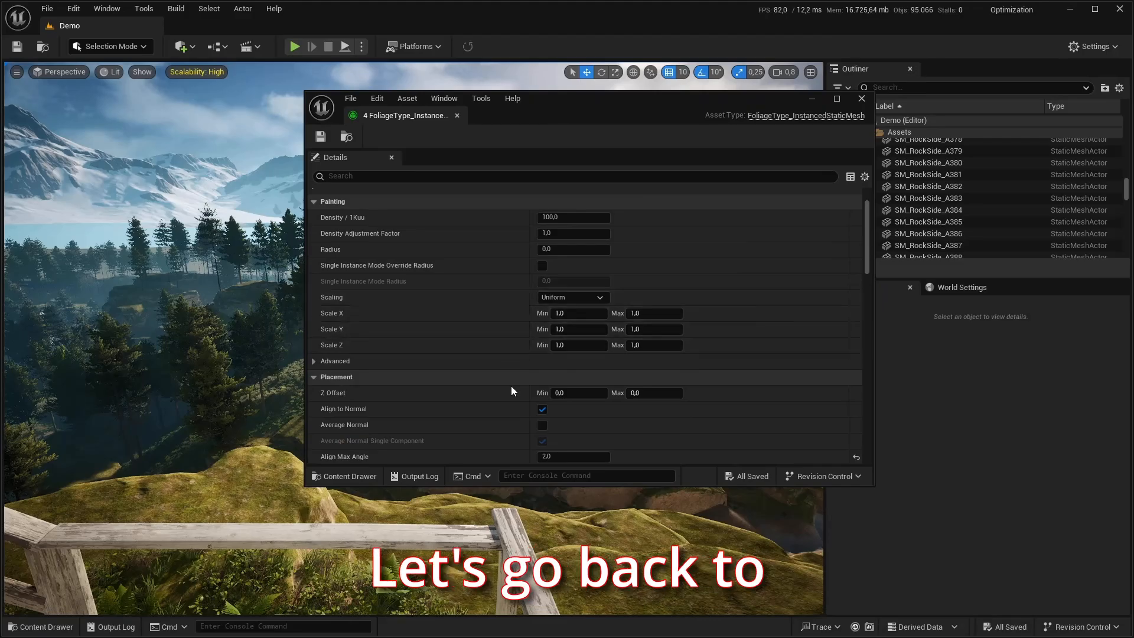
- Set the four pine foliage types' cull distance to a minimum of 20000 and maximum of 25000, and check the distant trees
scroll(483, 372, "down", 5)
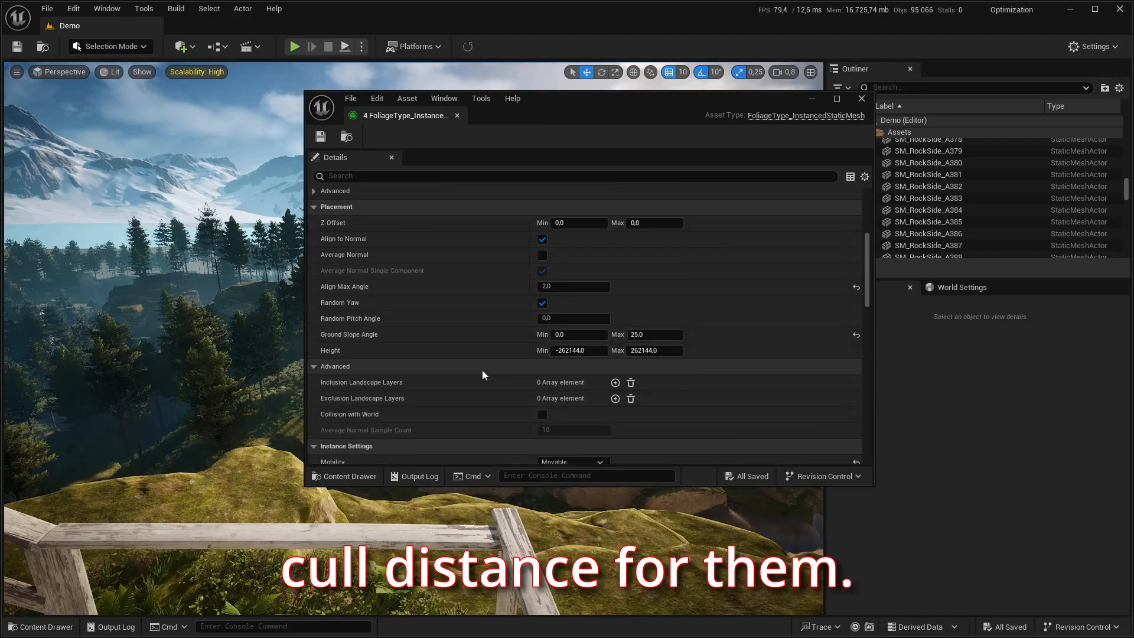
scroll(482, 370, "down", 6)
left_click(578, 365)
type("3")
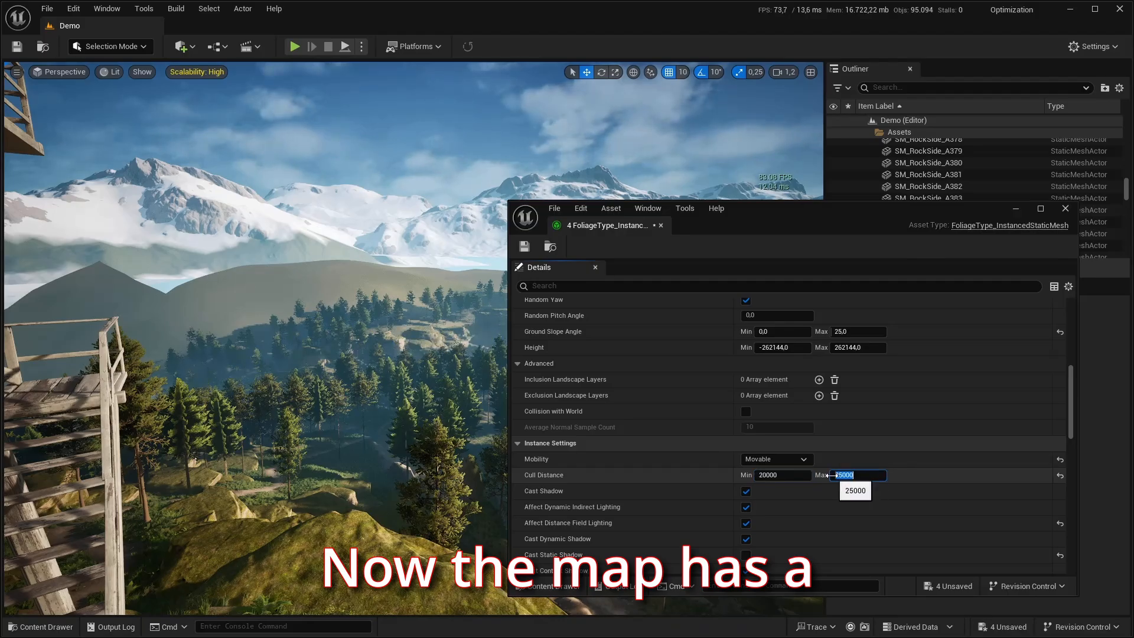
mouse_move(301, 398)
right_mouse_down()
mouse_move(307, 372)
mouse_move(302, 467)
mouse_move(284, 484)
mouse_move(316, 413)
right_mouse_up()
scroll(302, 398, "up", 1)
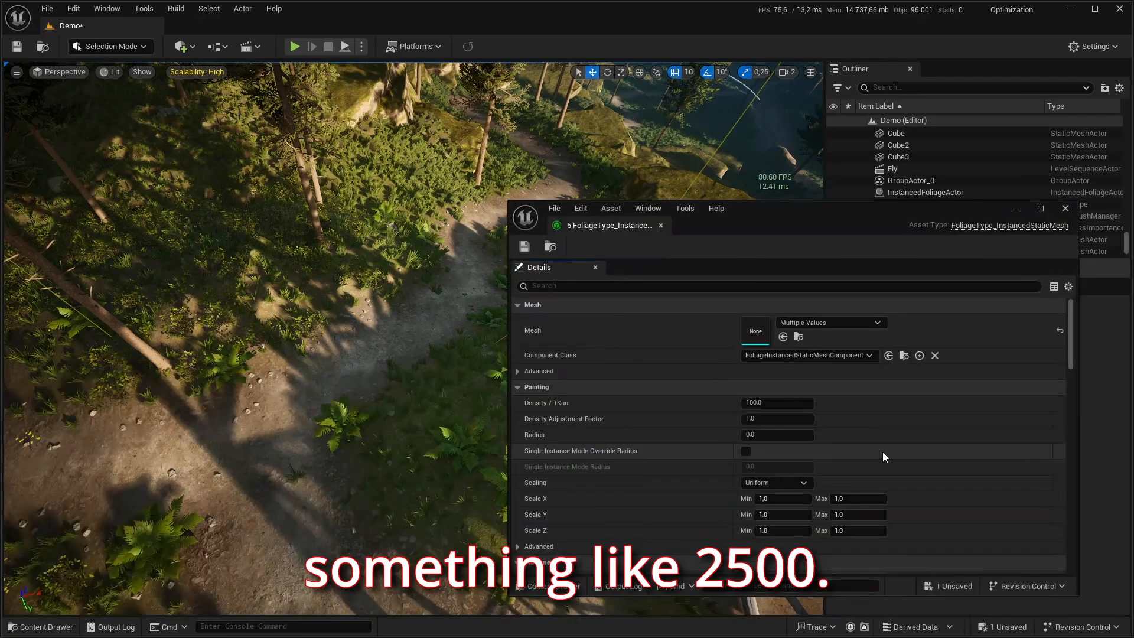
- Set the minimum Cull Distance of the five selected foliage types to 2000
scroll(814, 426, "down", 8)
type("2000")
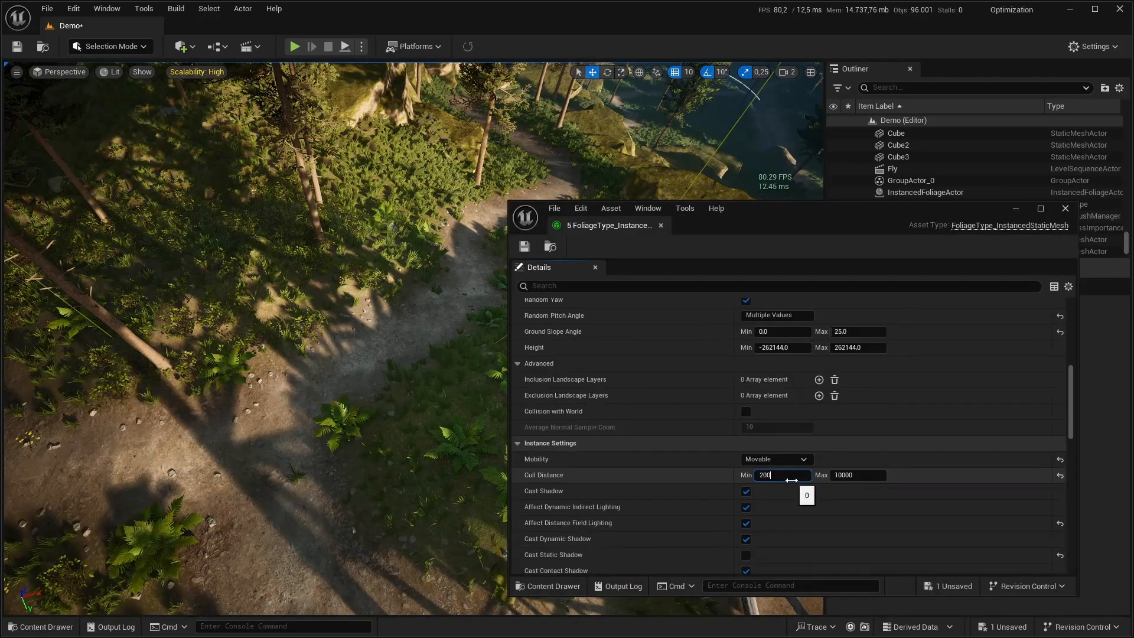
left_click(851, 475)
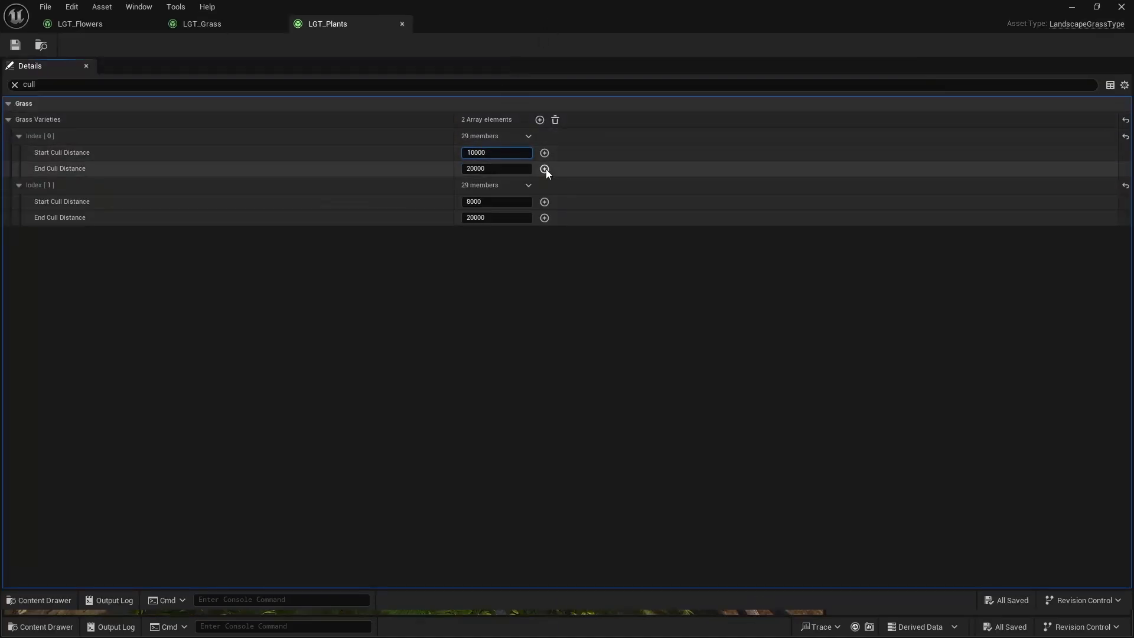
- Set the first LGT_Plants grass variety's Start Cull Distance to 5000 and End Cull Distance to 10000
key("BackSpace")
type("5")
key("Tab")
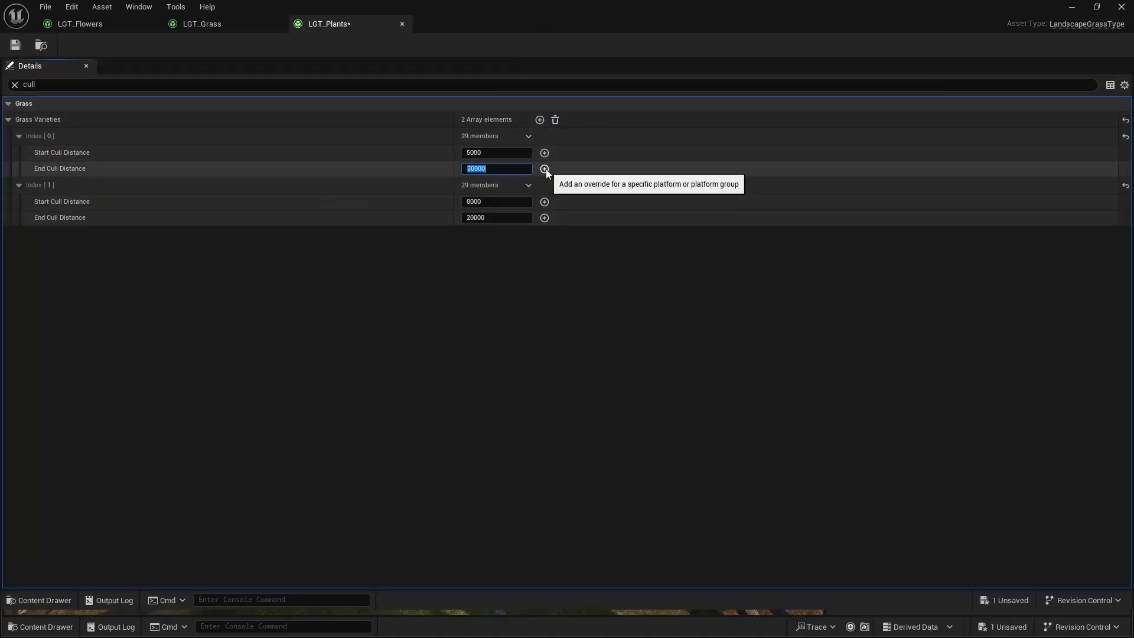
key("Home")
key("Delete")
type("1")
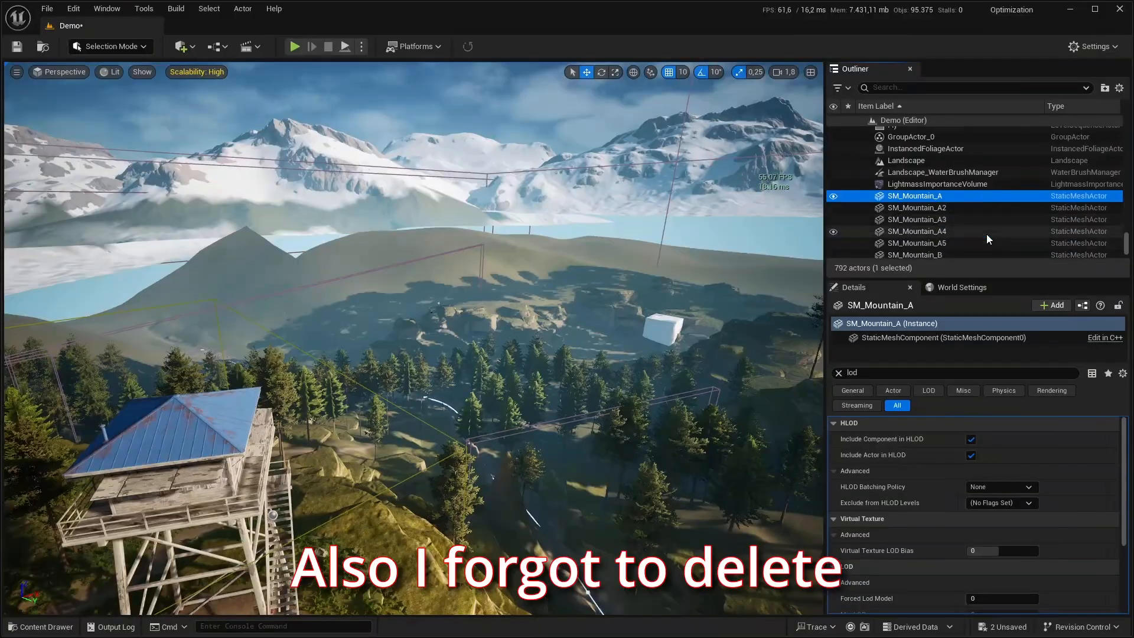
- Delete all the mountain static meshes, from SM_Mountain_A through SM_Mountain_C5
scroll(990, 234, "down", 5)
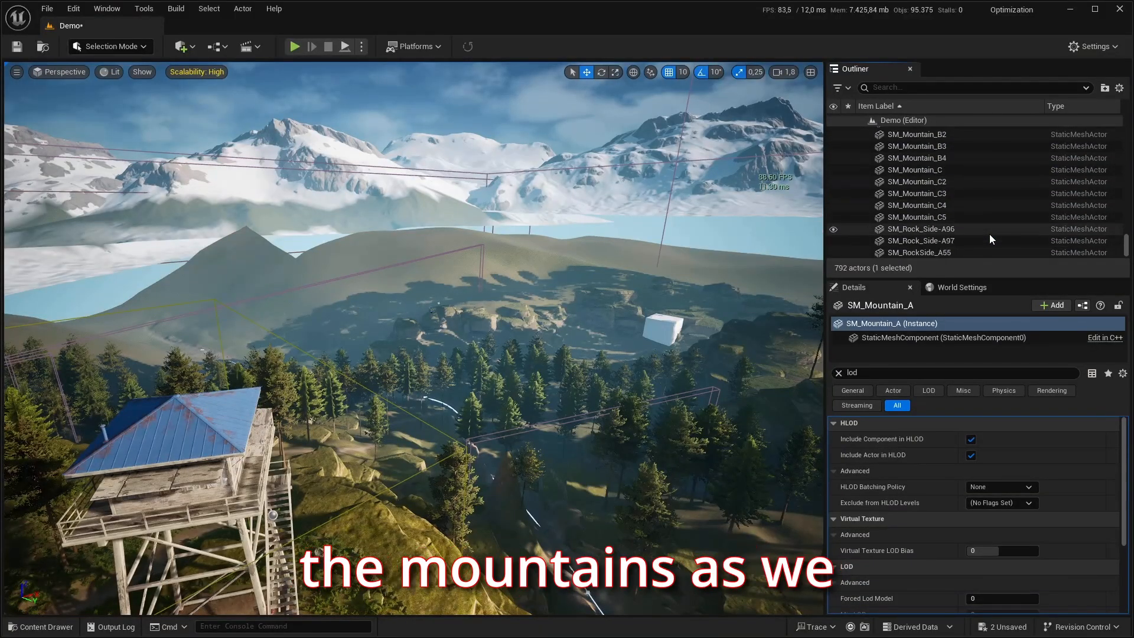
left_click(955, 198, "shift")
key("Delete")
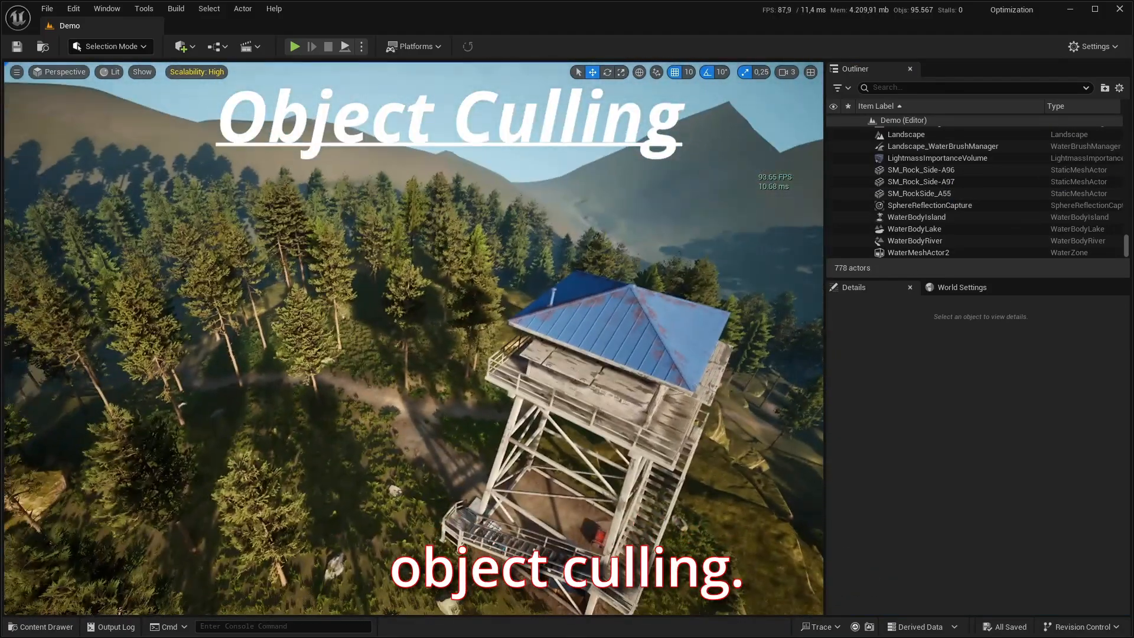
- Freeze rendering and fly around the lookout tower to examine which objects outside the original view are culled
right_click_drag(413, 338, 673, 266)
scroll(413, 338, "down", 2)
mouse_move(318, 429)
right_mouse_down()
mouse_move(414, 426)
mouse_move(318, 430)
right_mouse_up()
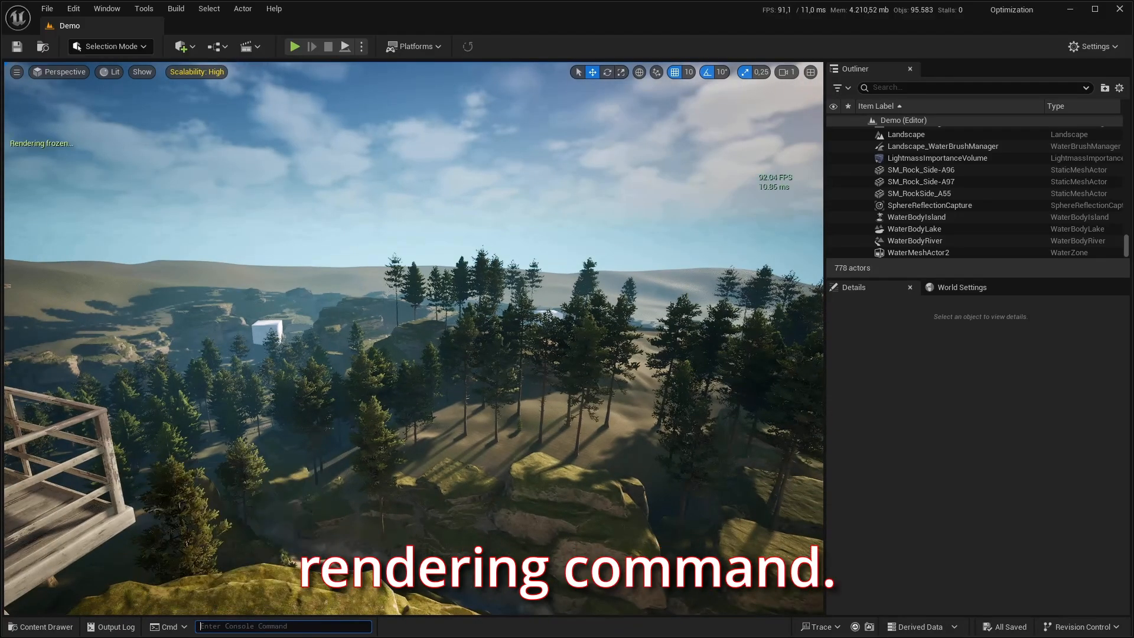
key("s")
scroll(413, 338, "up", 5)
right_click_drag(414, 338, 130, 319)
scroll(413, 338, "up", 1)
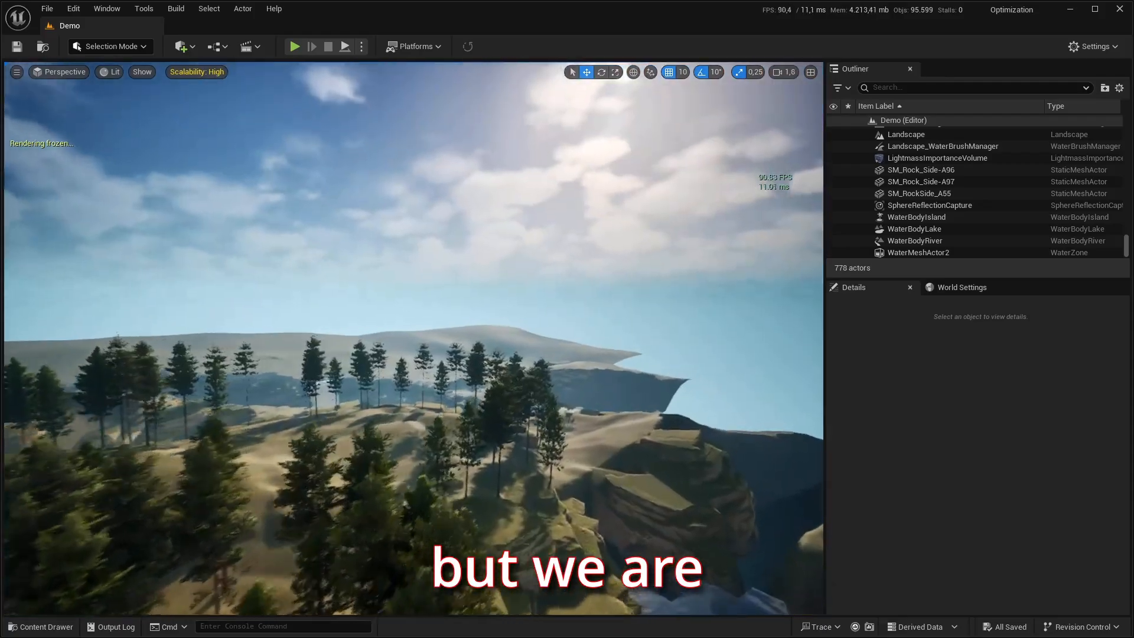
key("w")
right_click_drag(413, 338, 402, 254)
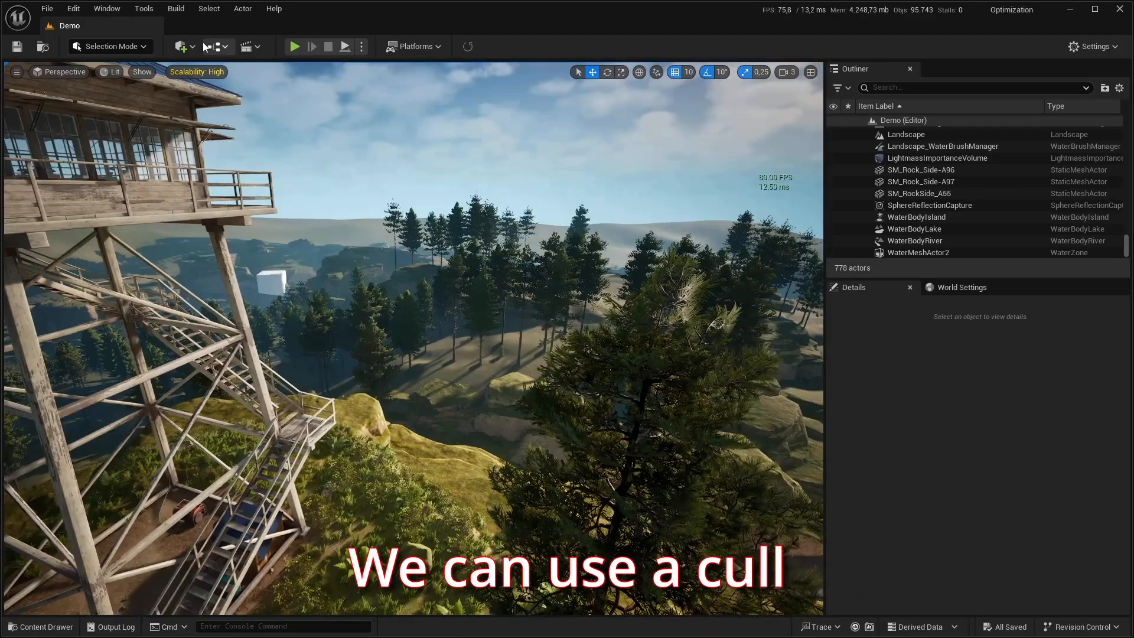
- Add a Cull Distance Volume covering the whole map, with cull distance 1000 for size 10 and 25000 for size 1000
left_click(180, 46)
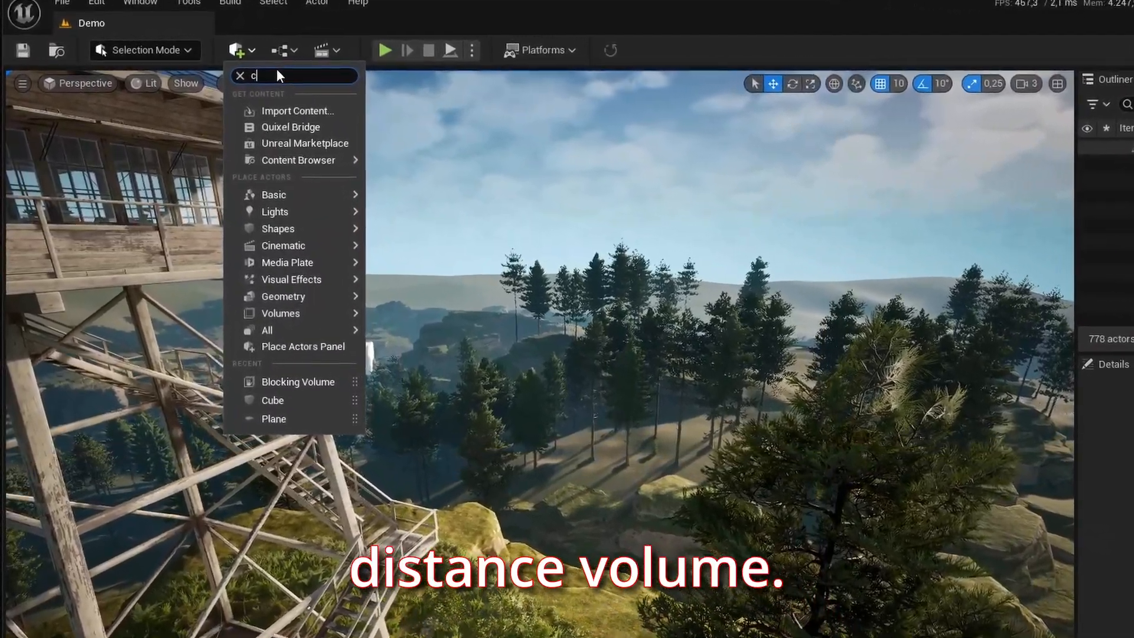
type("cu")
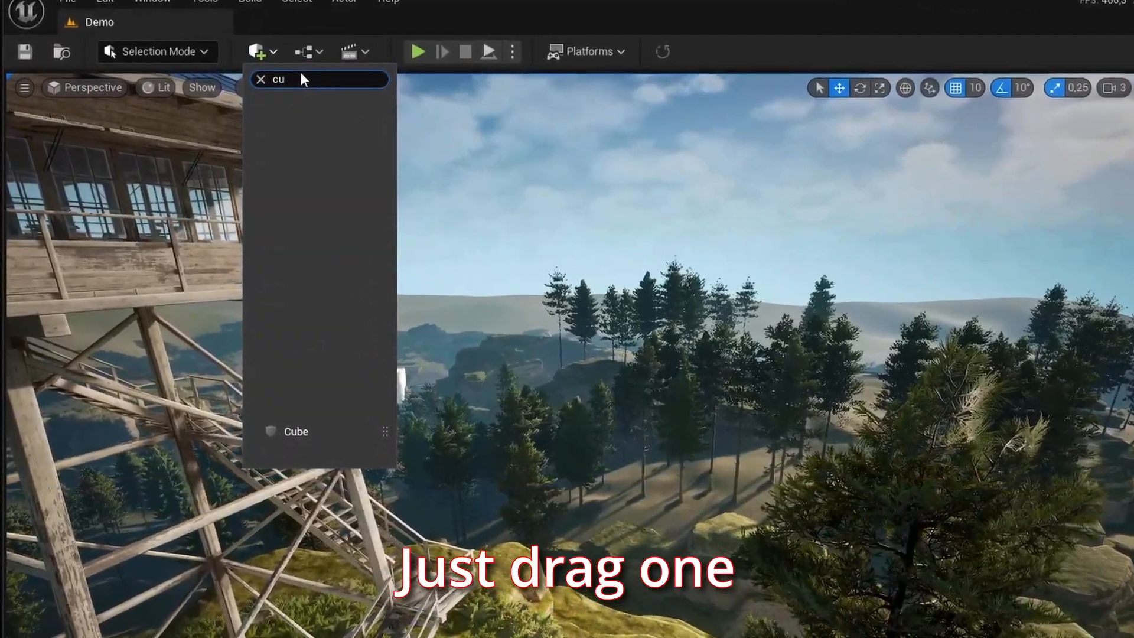
type("ll")
left_click(313, 111)
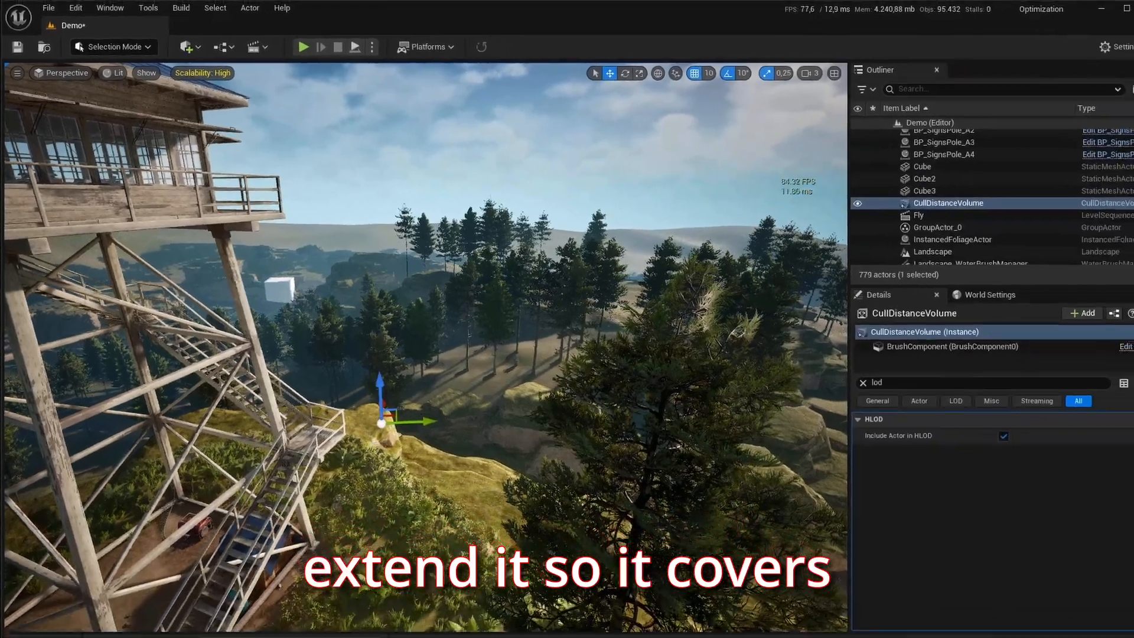
right_click_drag(495, 413, 496, 467)
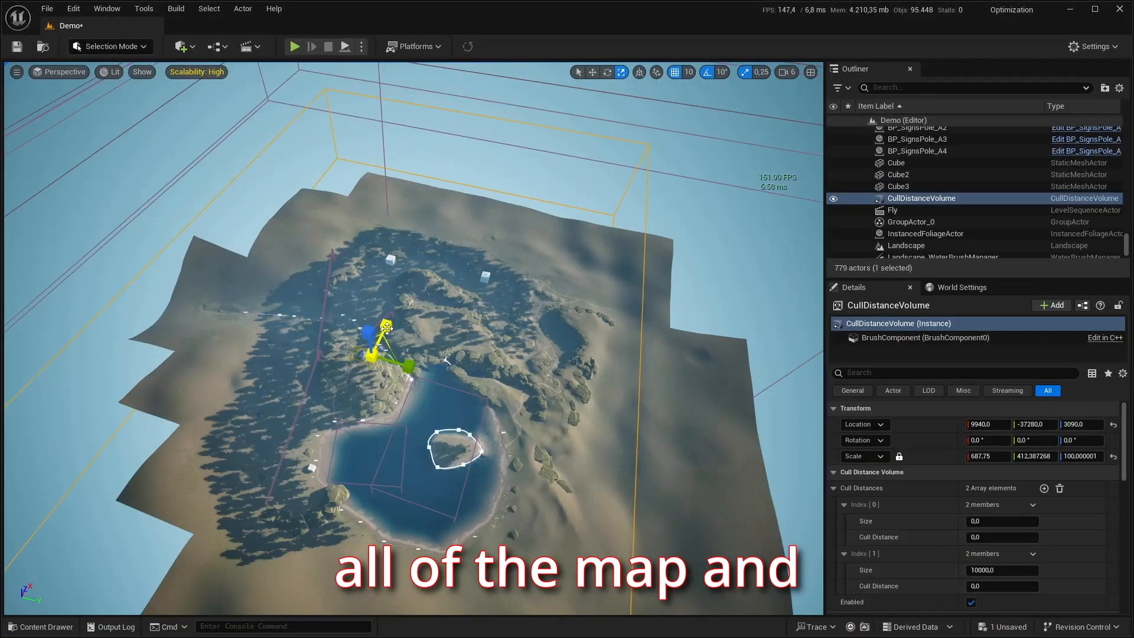
right_click_drag(386, 328, 407, 354)
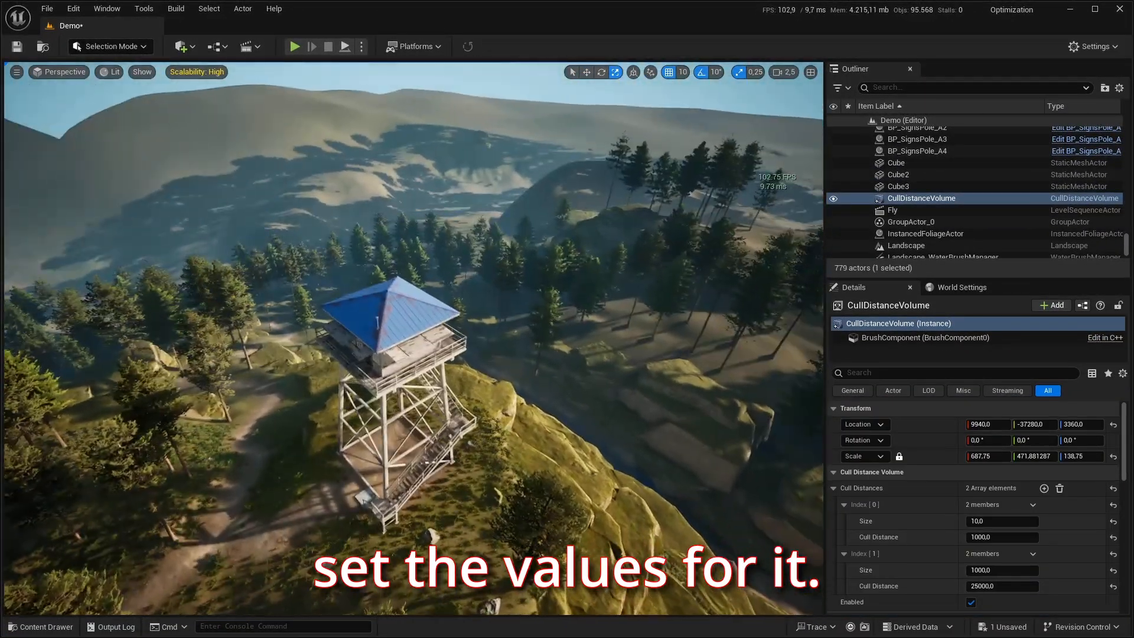
right_click_drag(414, 337, 384, 366)
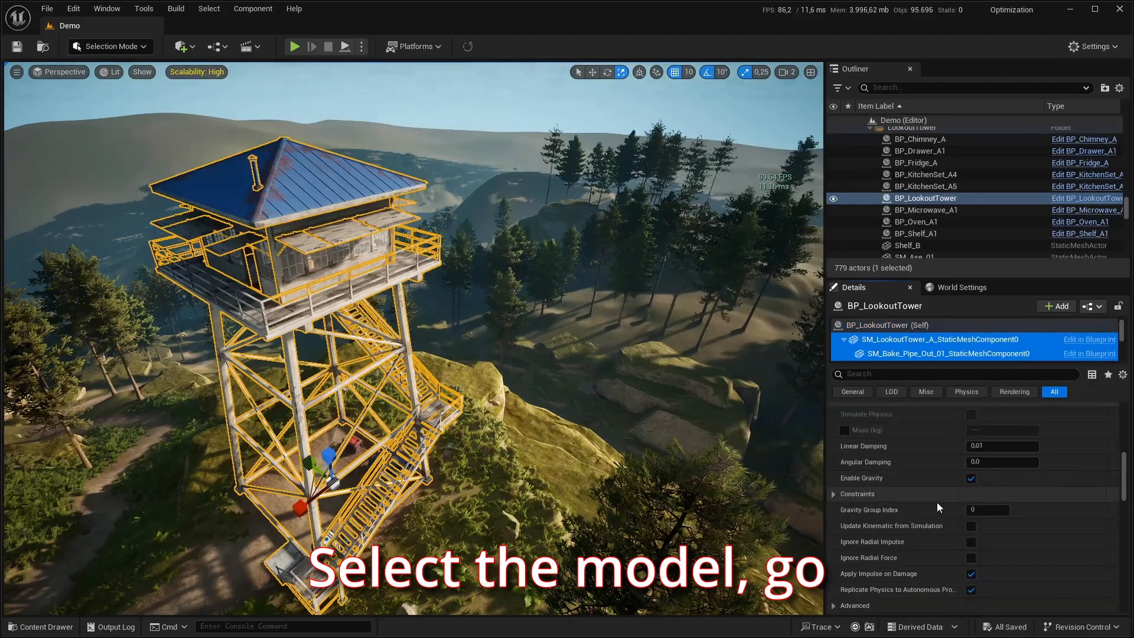
- Look through the mesh component settings of BP_LookoutTower and view the tower from farther away in game view
scroll(937, 507, "down", 5)
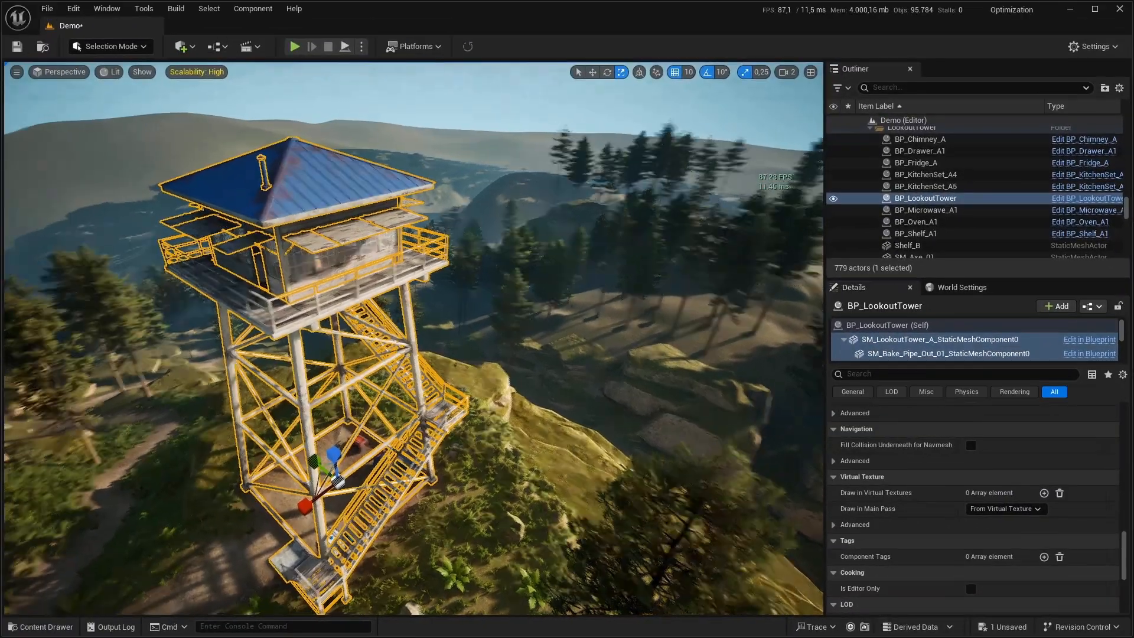
key("s")
scroll(653, 377, "up", 1)
mouse_move(653, 377)
right_mouse_down()
mouse_move(653, 307)
mouse_move(640, 376)
right_mouse_up()
key("g")
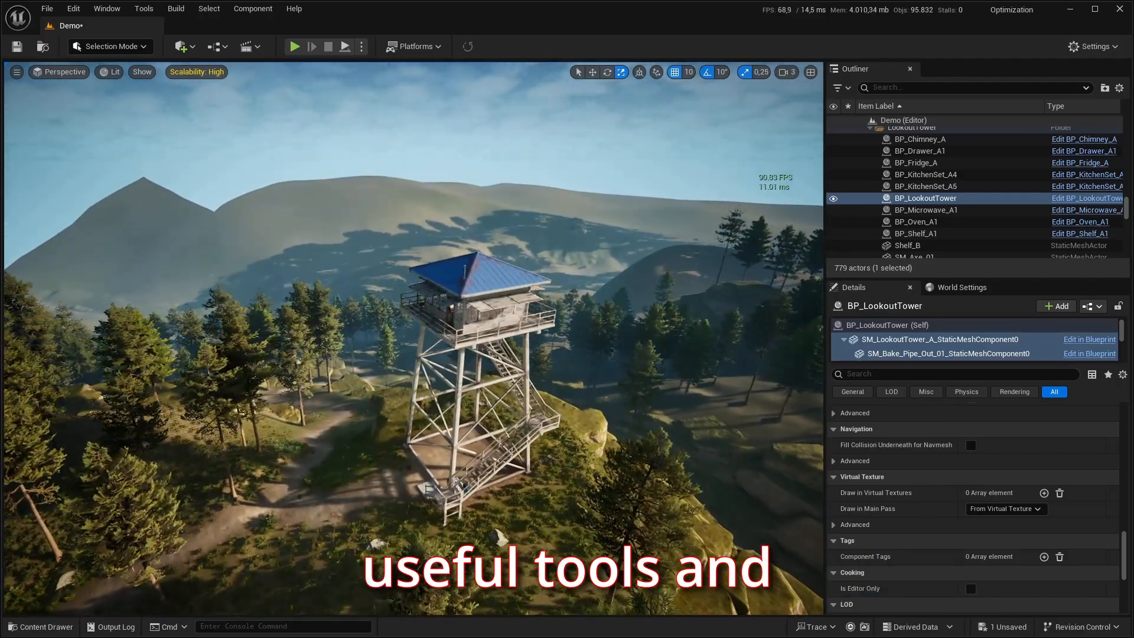
- Select the landscape and search its details for culling settings
left_click(655, 378)
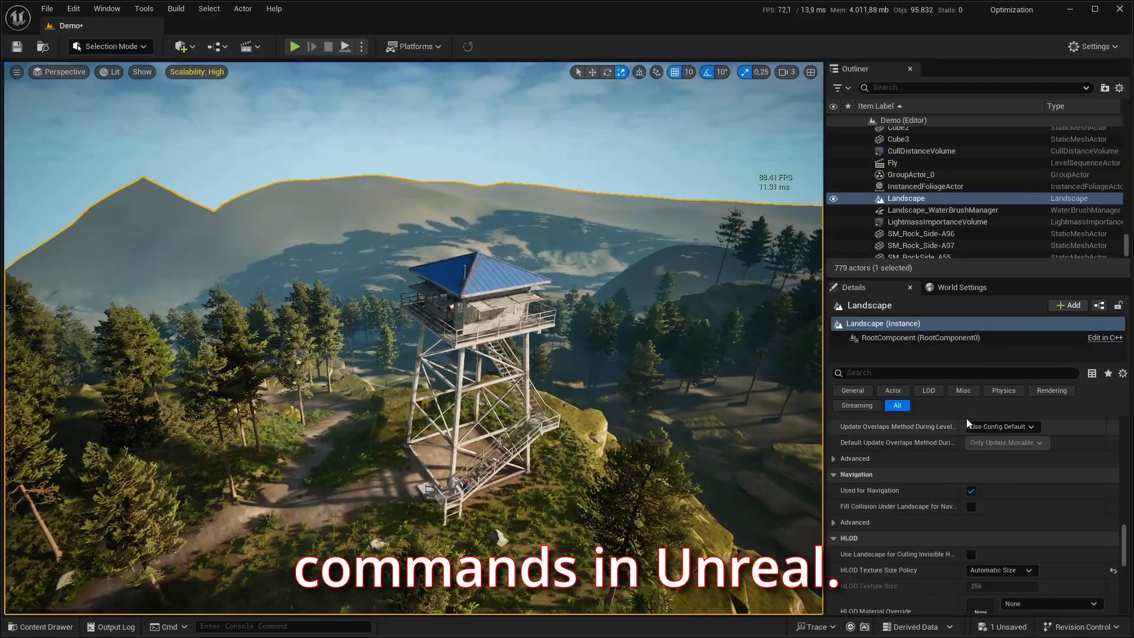
left_click(886, 376)
type("cill")
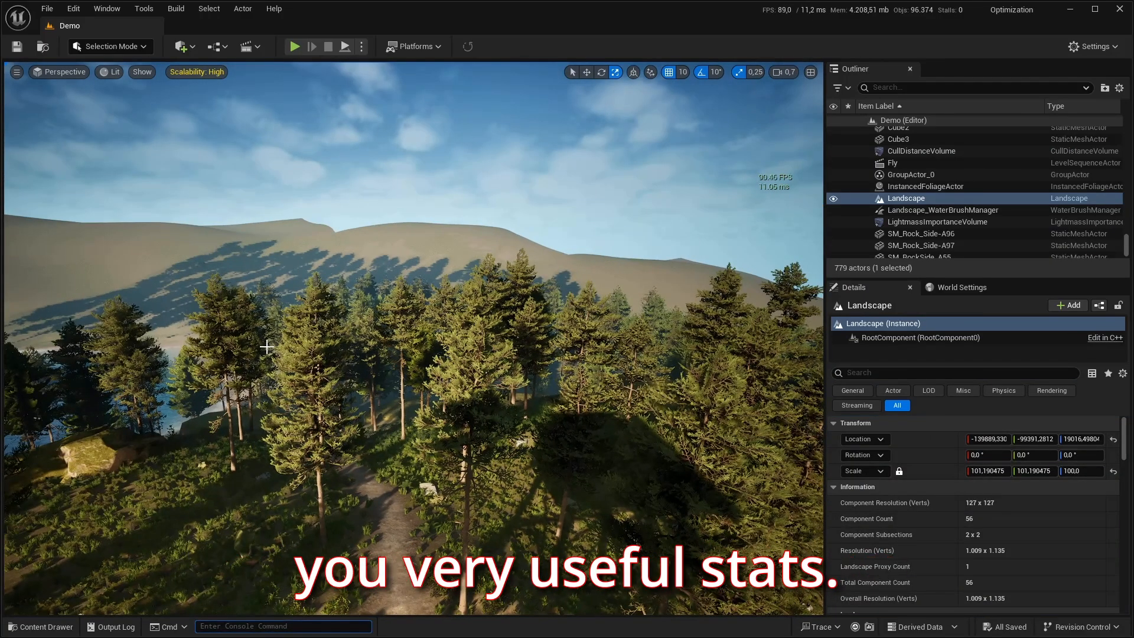
- Profile the GPU with the ProfileGPU console command and sort the results by duration, longest first
key("grave")
type("profile")
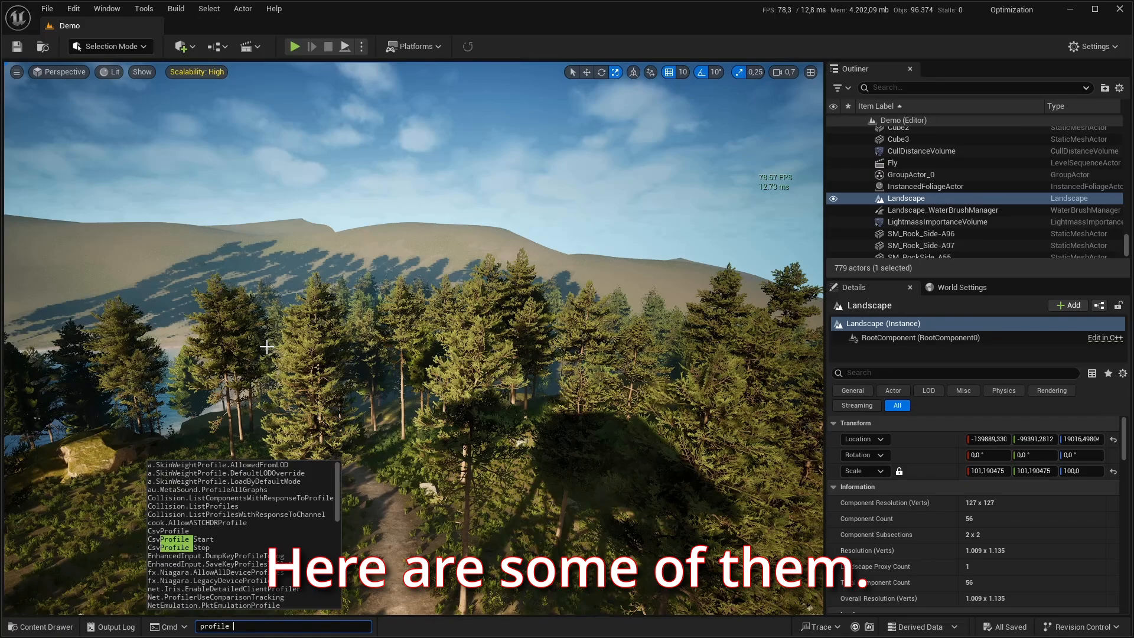
key("BackSpace")
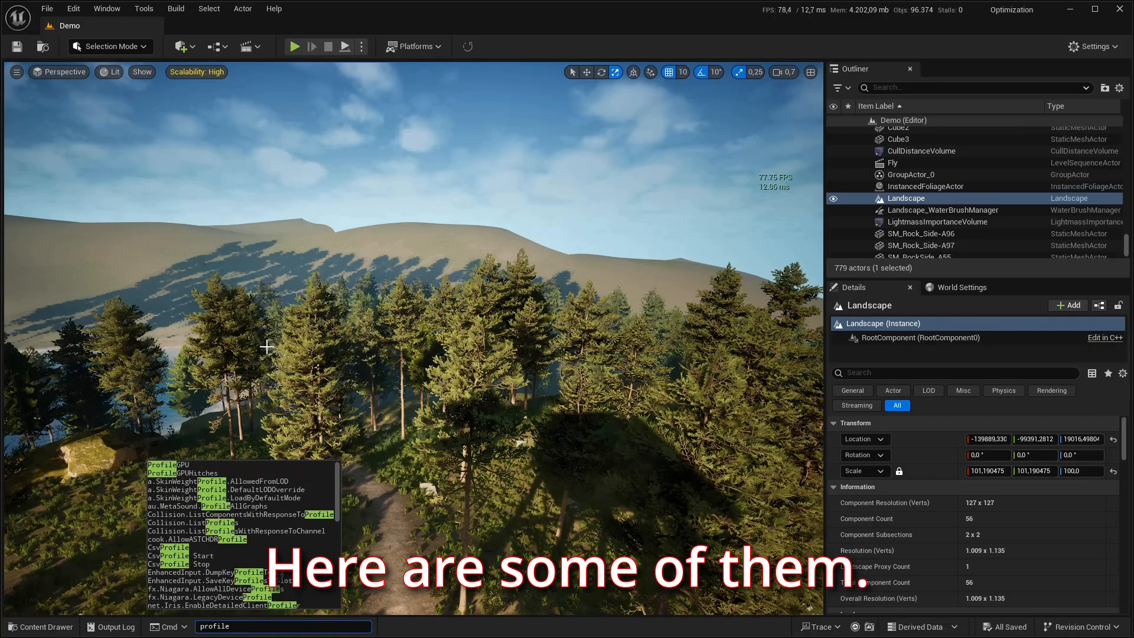
type("gpu")
key("Return")
left_click_drag(556, 110, 576, 2)
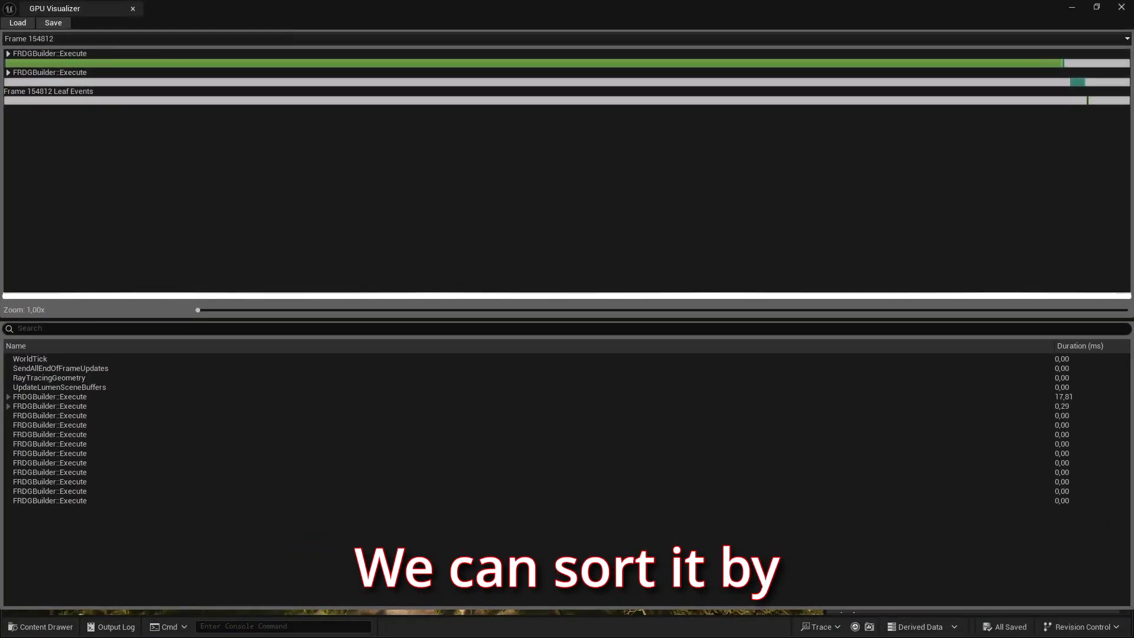
left_click(1057, 349)
left_click(1057, 349)
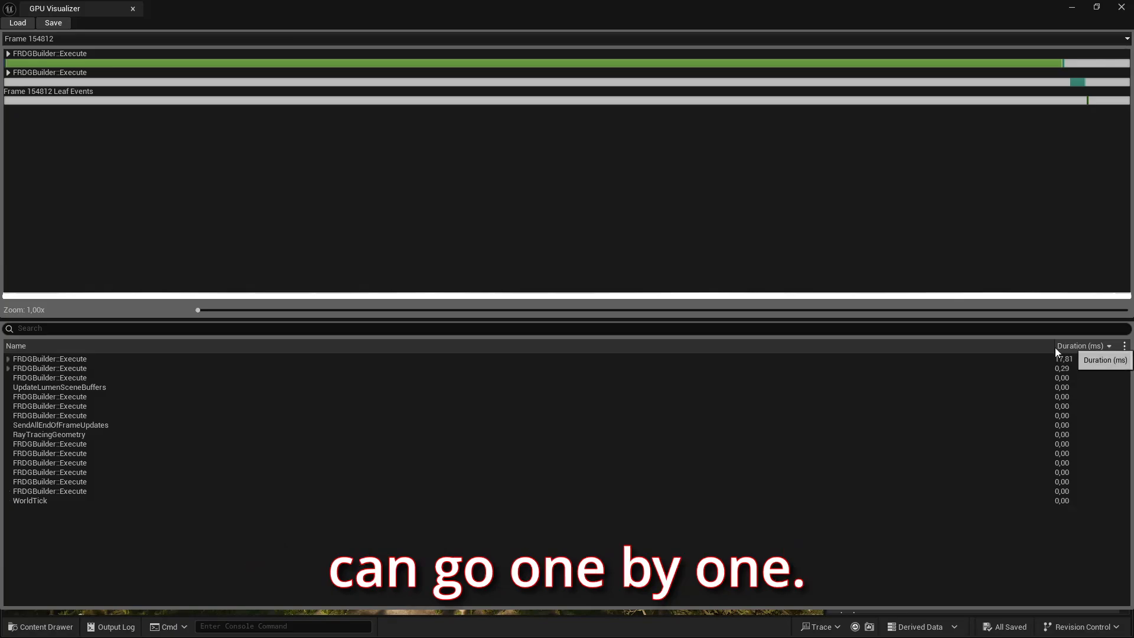
- Expand the longest FRDGBuilder::Execute entry, its Scene entry and RayTracingScene to examine the ray tracing cost
left_click(65, 360)
key("Right")
key("Down")
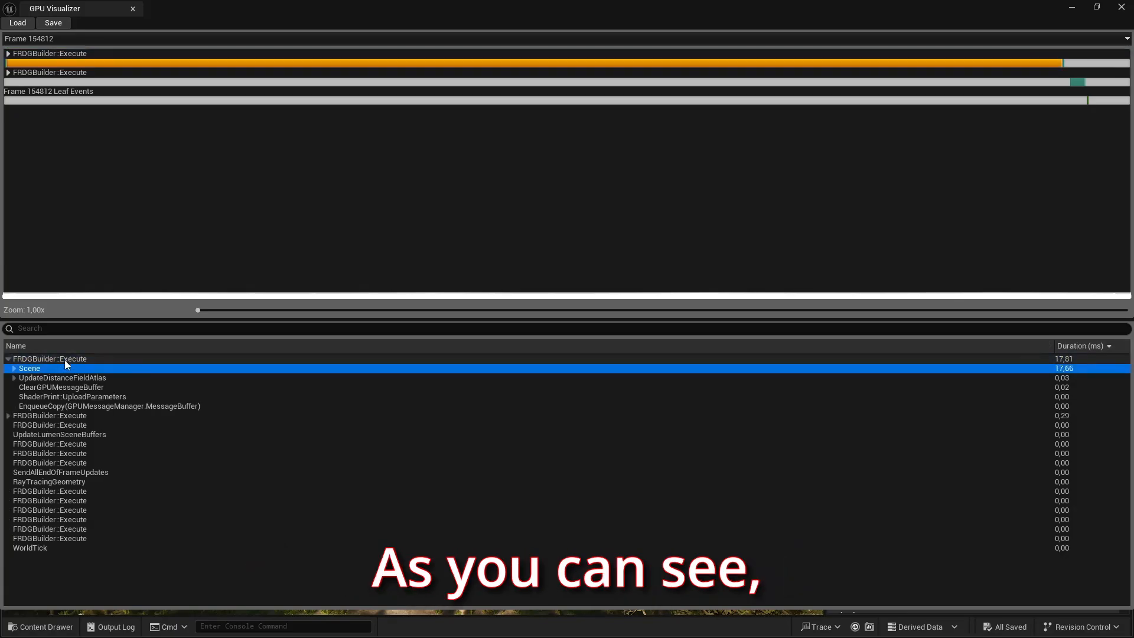
key("Right")
key("Down")
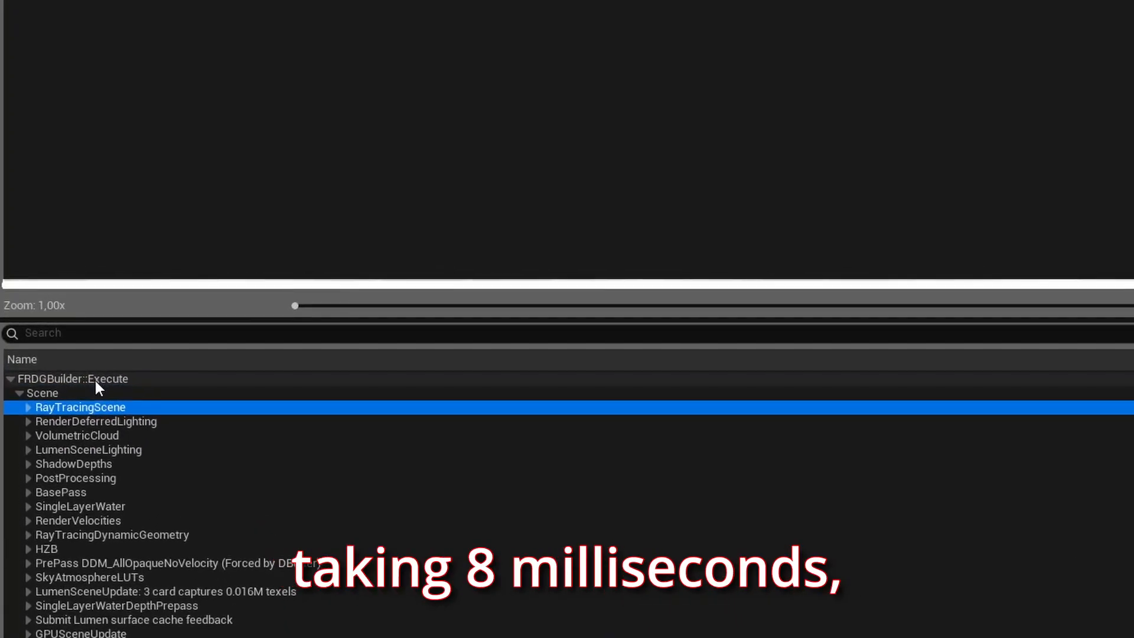
key("Right")
key("Down")
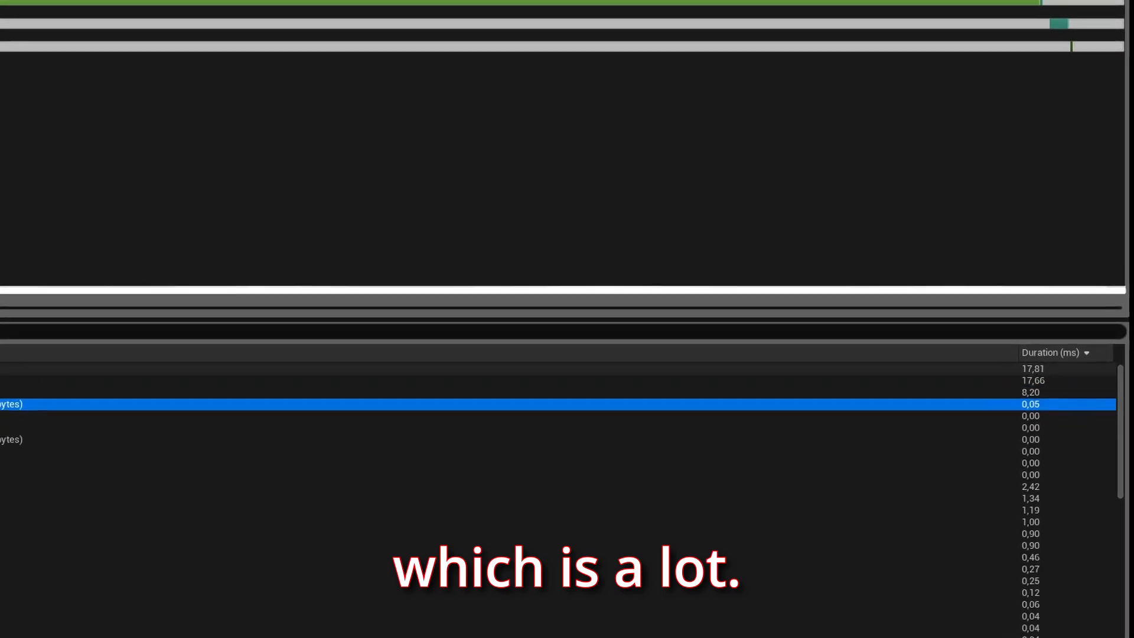
key("Up")
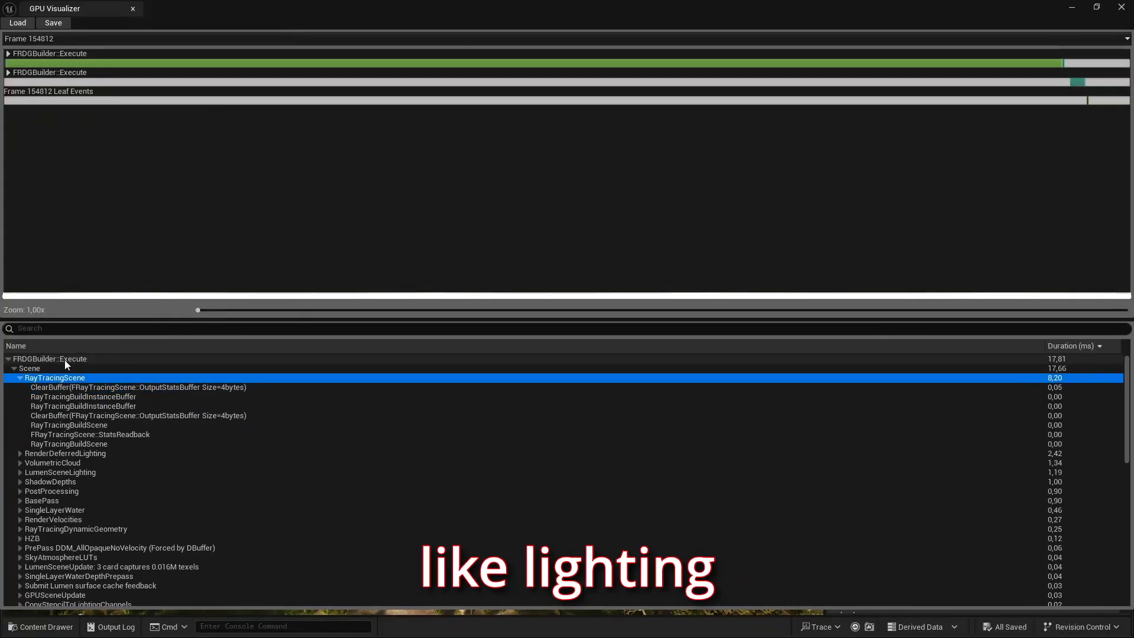
- Collapse RayTracingScene and expand RenderDeferredLighting to examine the lighting cost
key("Left")
key("Down")
key("Down")
key("Up")
key("Right")
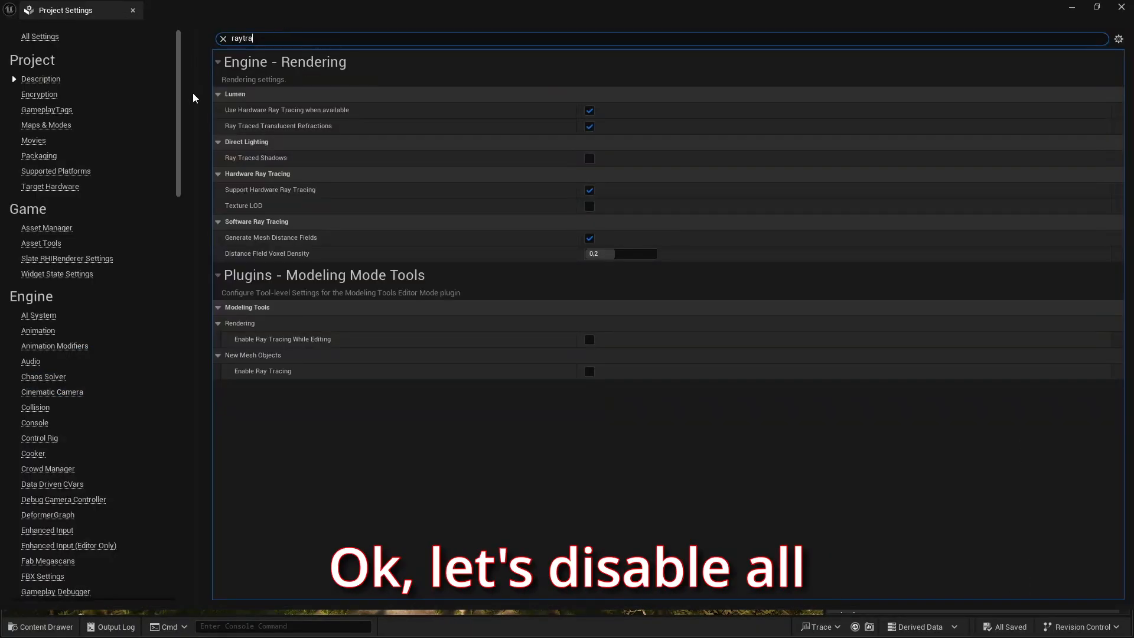
- Disable Use Hardware Ray Tracing when available, Support Hardware Ray Tracing and Ray Traced Translucent Refractions, and restart the editor
left_click(589, 110)
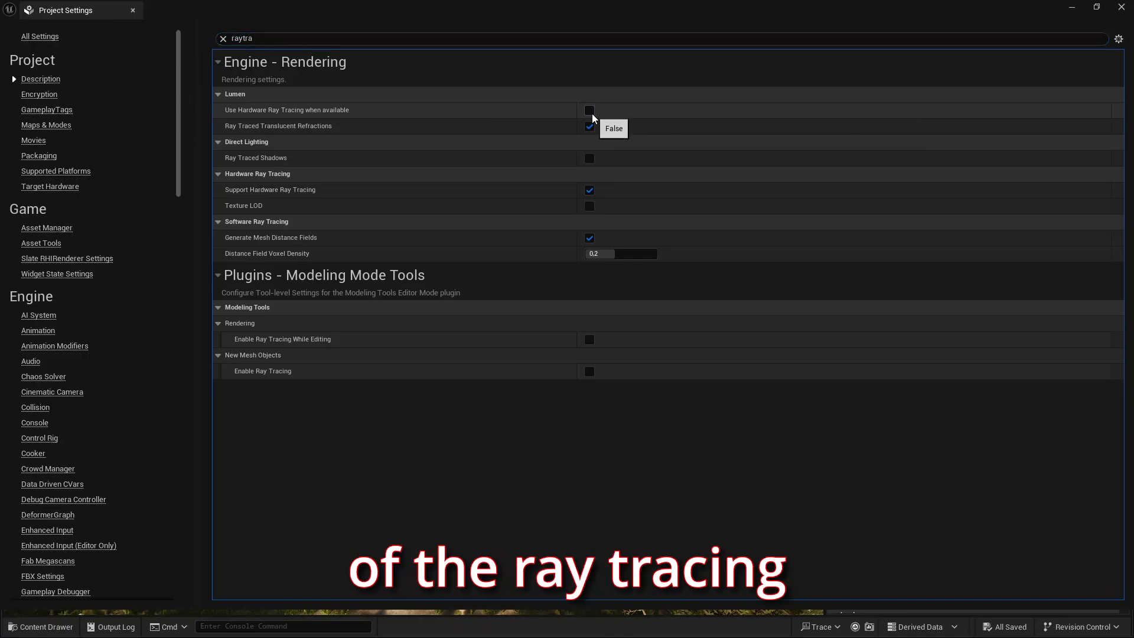
left_click(590, 192)
left_click(592, 126)
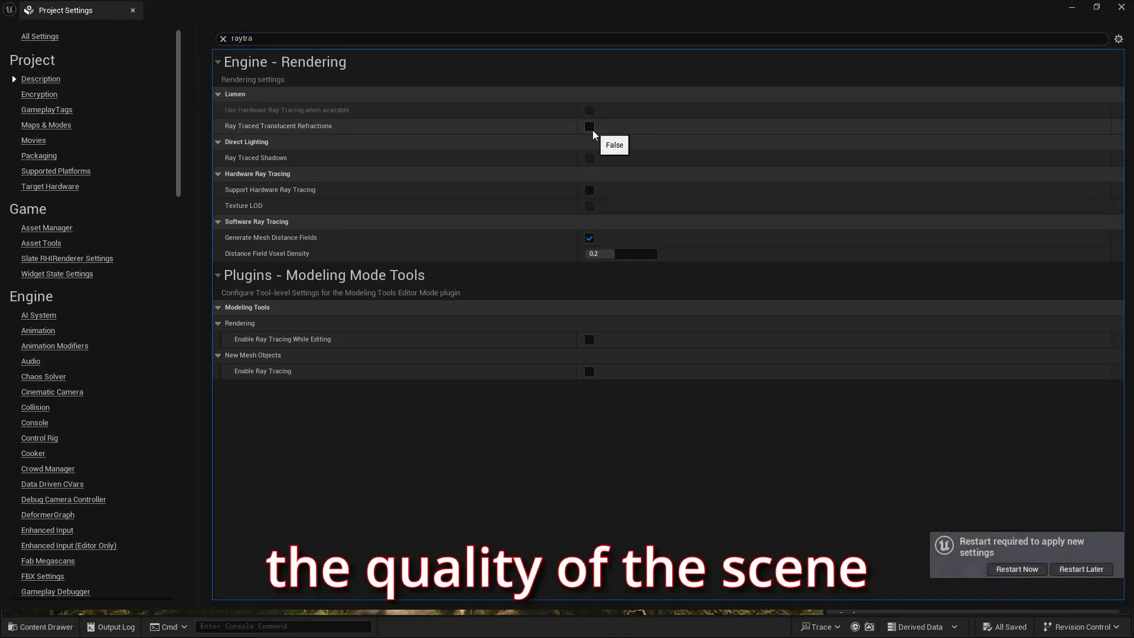
left_click(1016, 569)
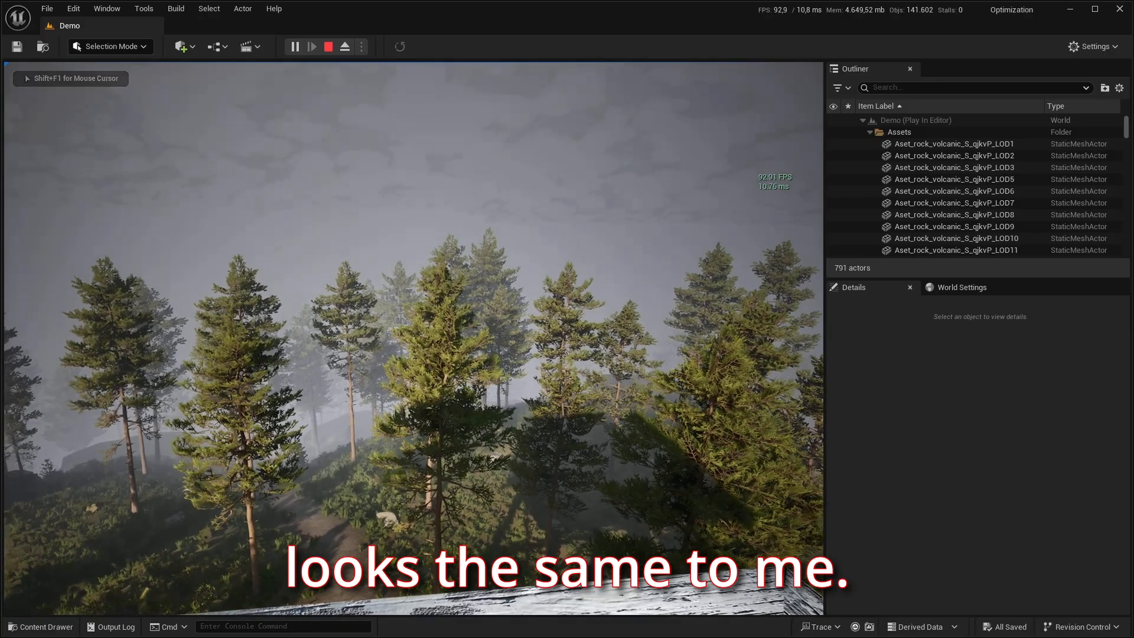
- Stop the playtest and inspect the longest FRDGBuilder::Execute entry in a new GPU profile
key("Escape")
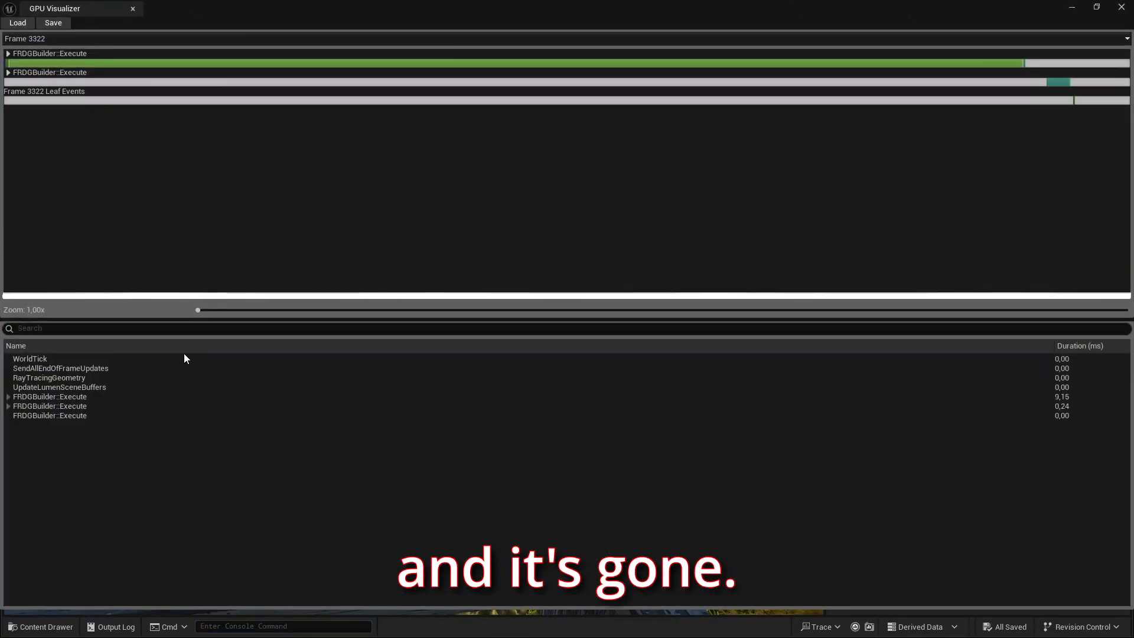
double_click(82, 359)
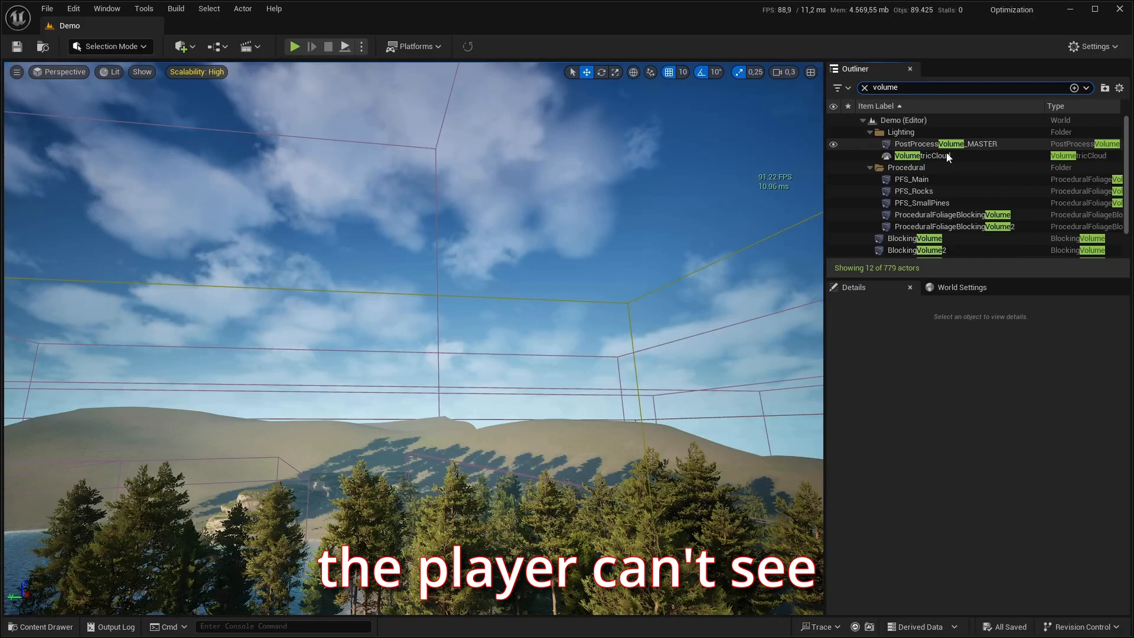
- Delete the VolumetricCloud actor from the Lighting folder
left_click(951, 157)
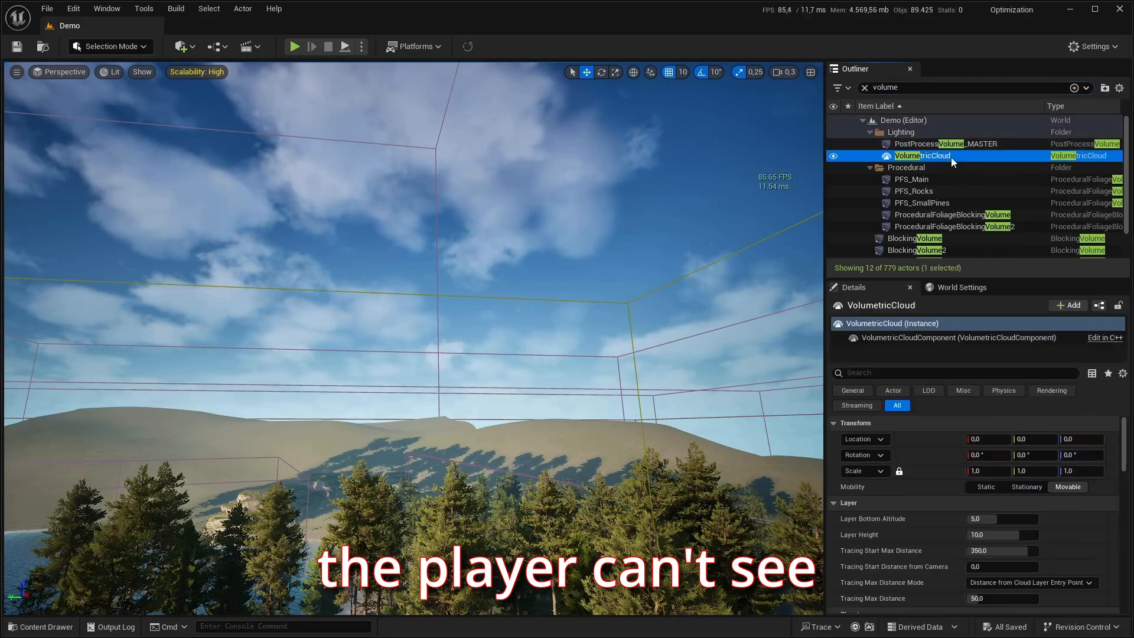
key("Delete")
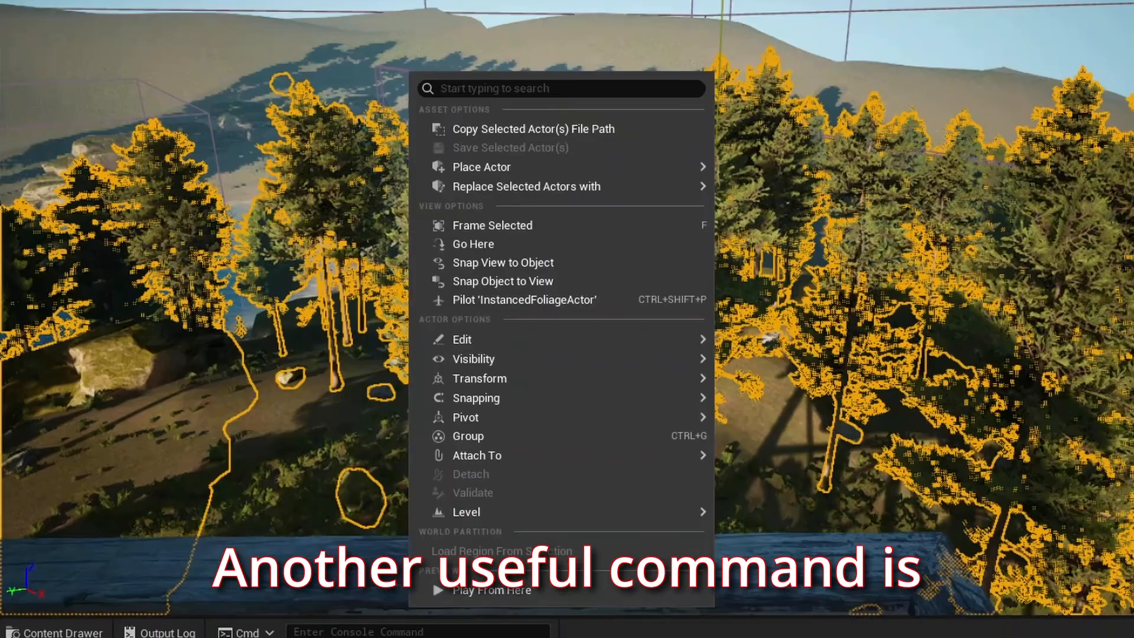
- Run stat rhi and examine GPU memory, drawn triangles and DrawPrimitive calls from several viewpoints around the lookout tower
left_click(260, 626)
type("stat ")
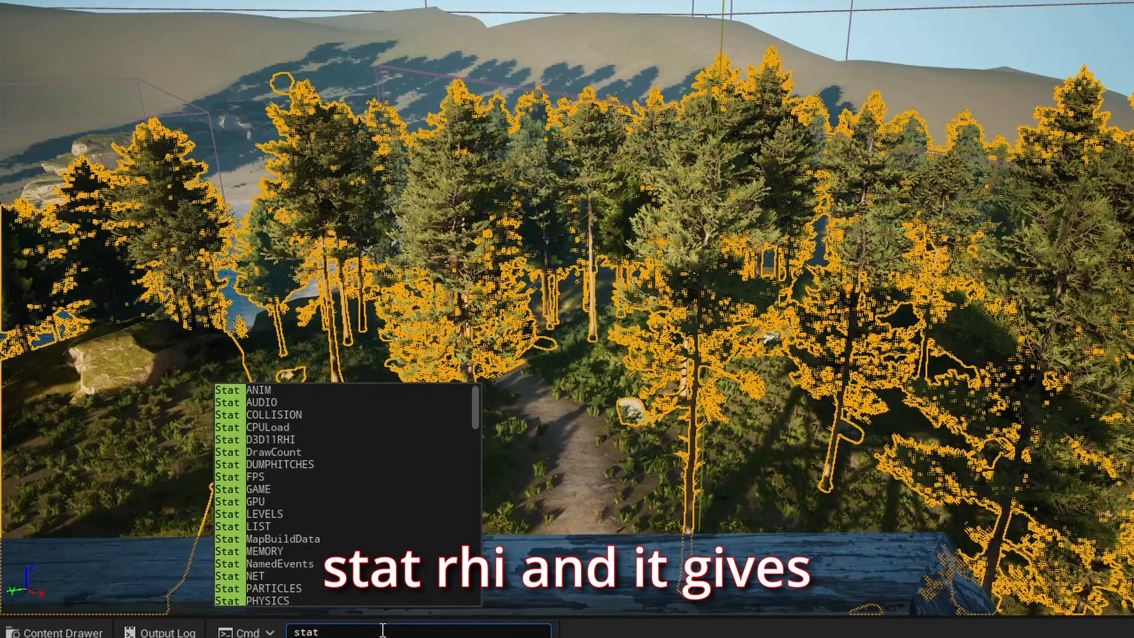
type("rhi")
key("Return")
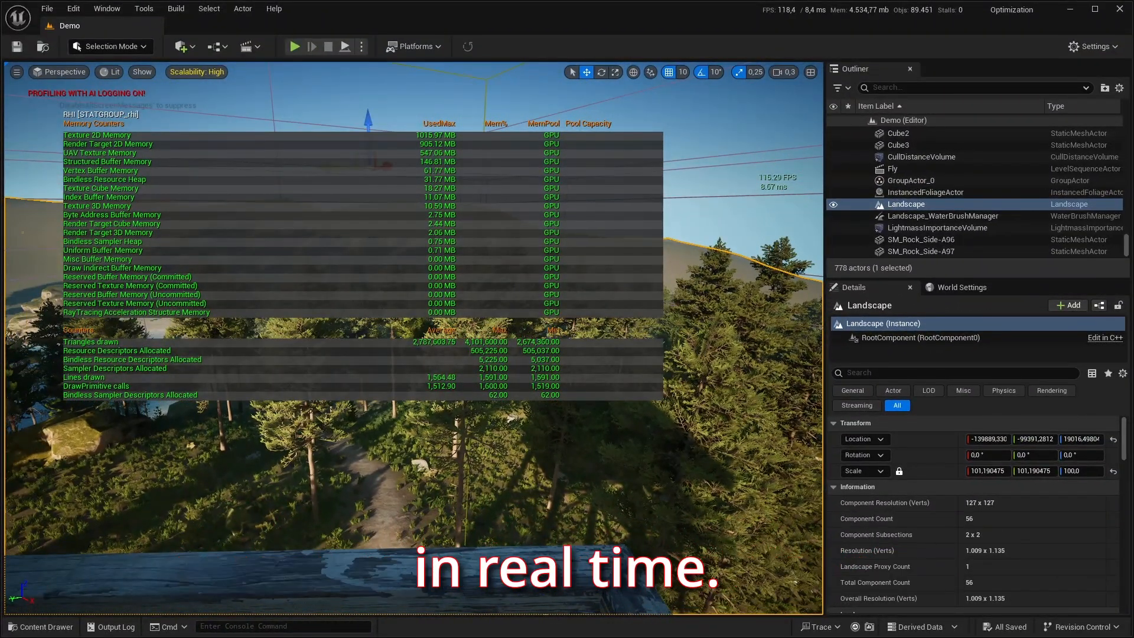
right_click_drag(414, 338, 496, 328)
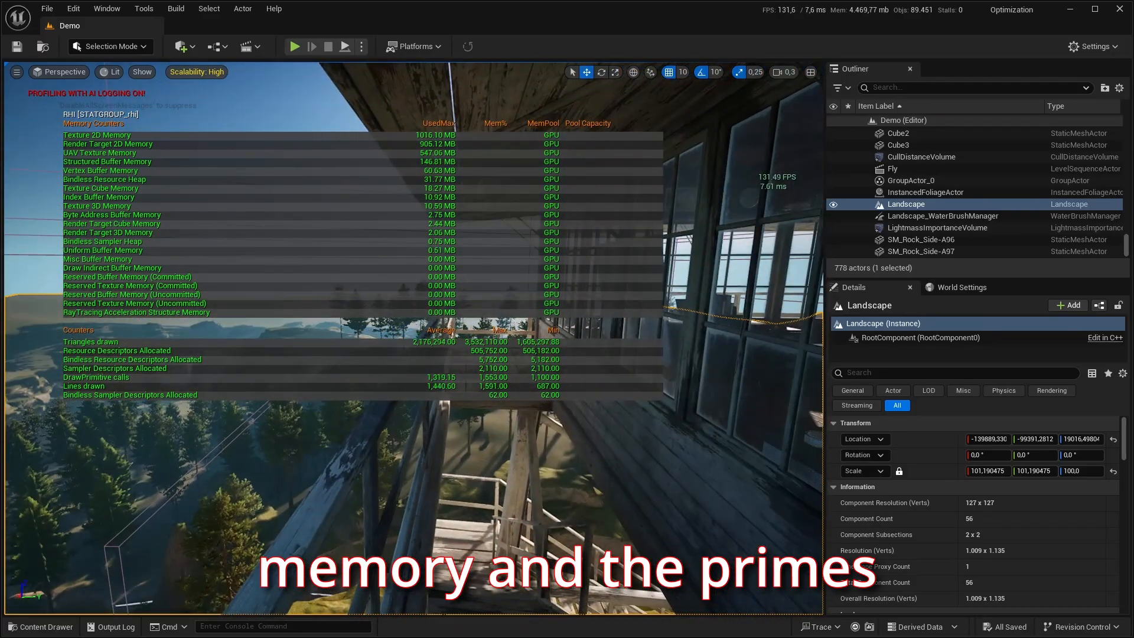
right_click_drag(496, 328, 452, 339)
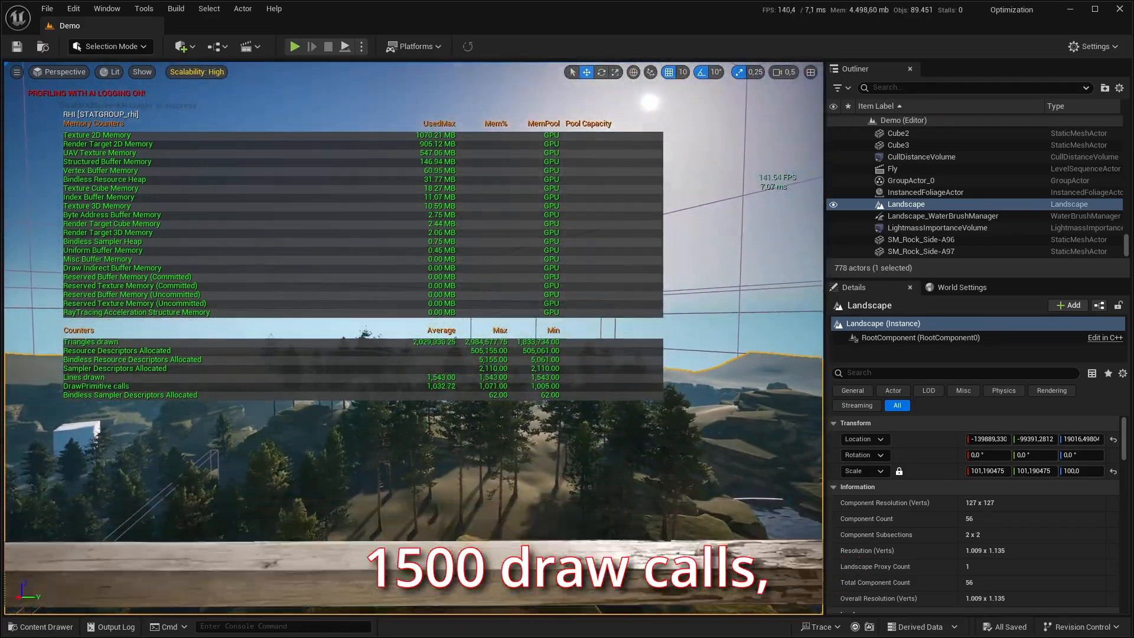
key("s")
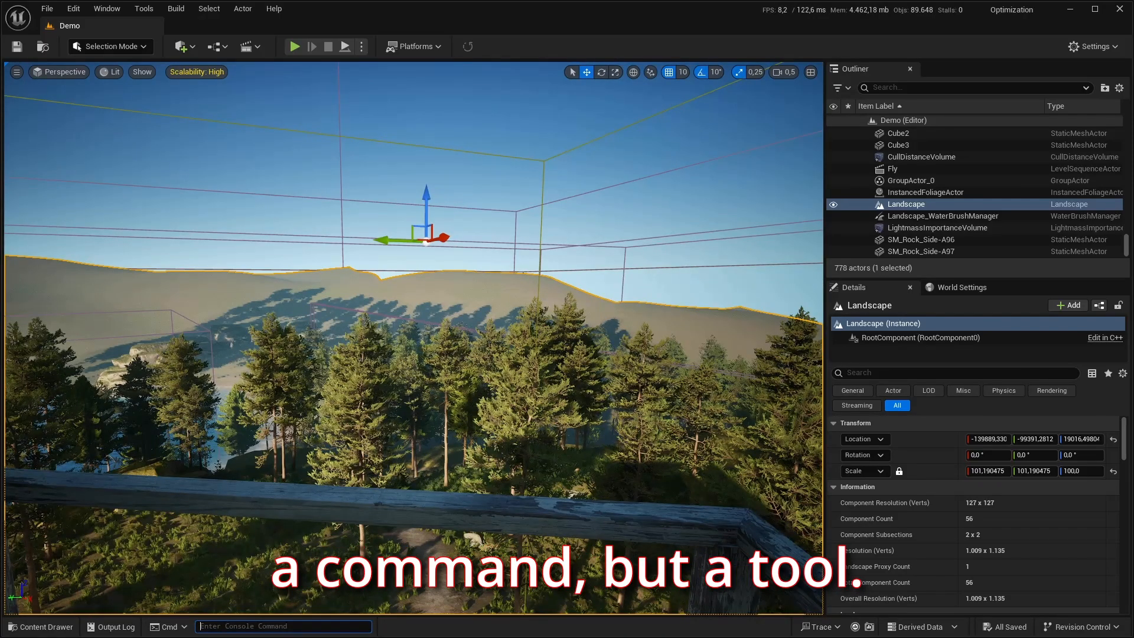
- Open the Statistics audit window for the level and maximize it
left_click(144, 9)
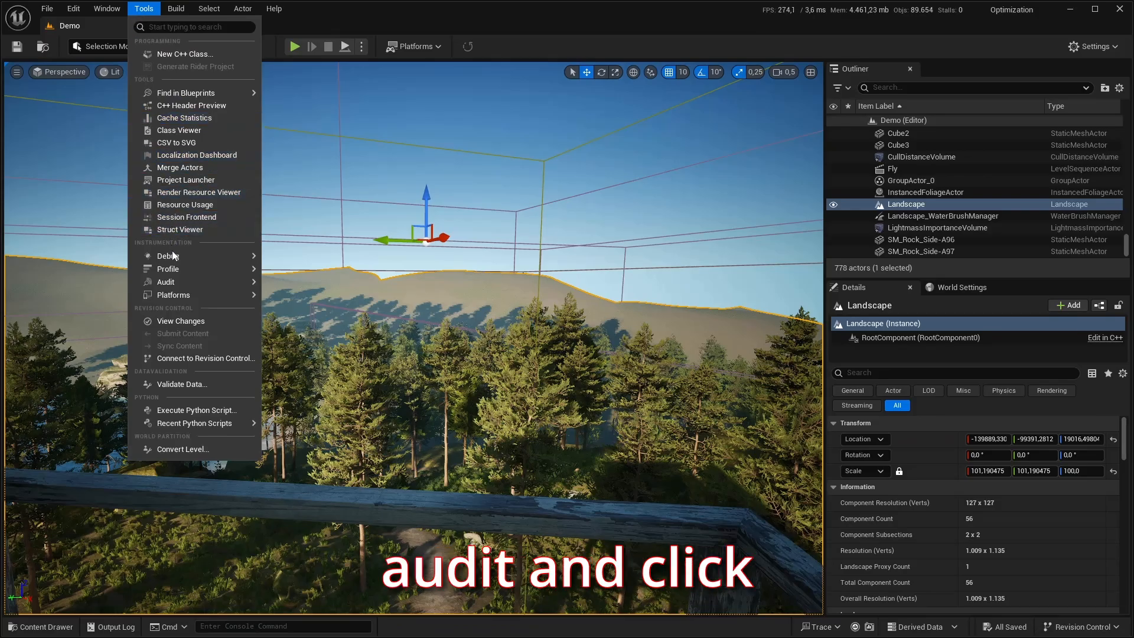
mouse_move(169, 285)
left_click(307, 336)
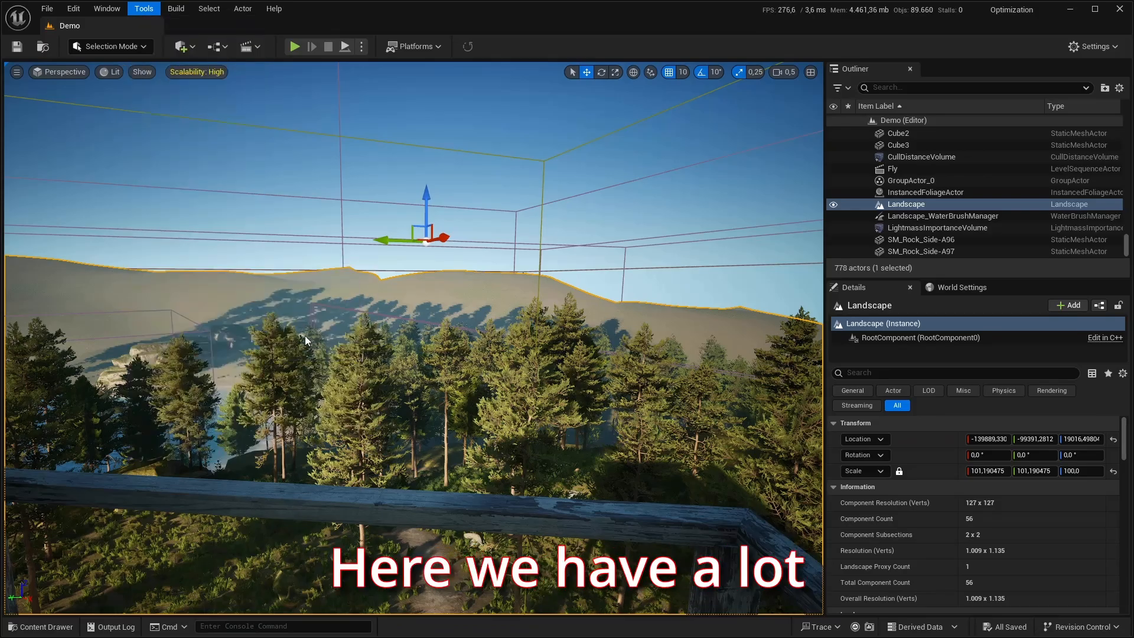
double_click(467, 125)
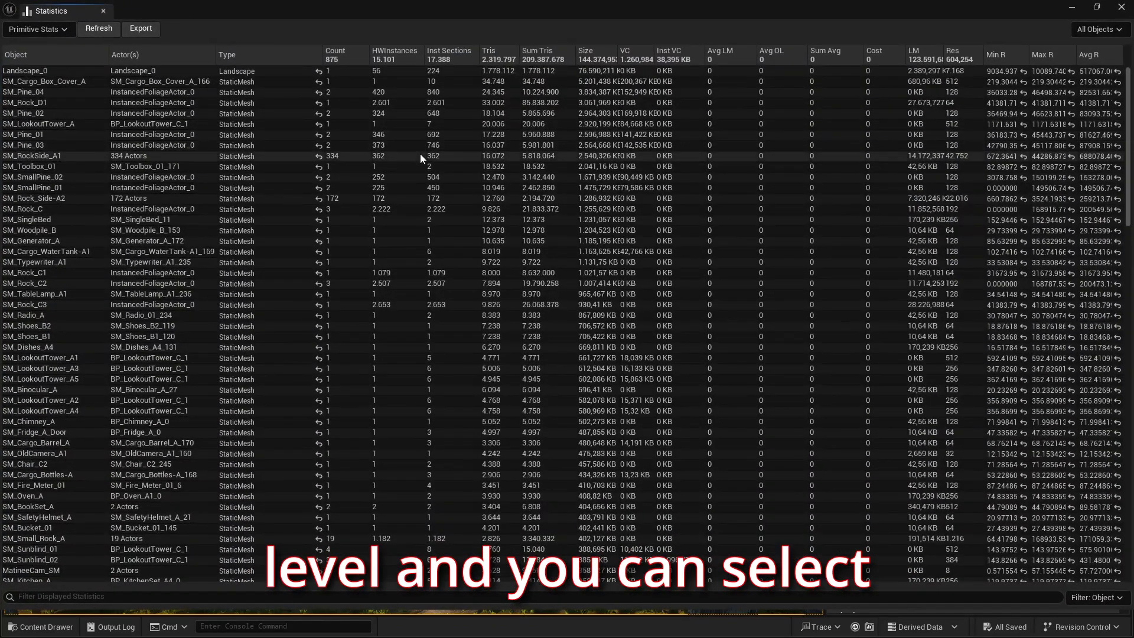
- Show the Primitive Stats and sort the objects by Sum Tris from highest to lowest
left_click(40, 29)
left_click(70, 99)
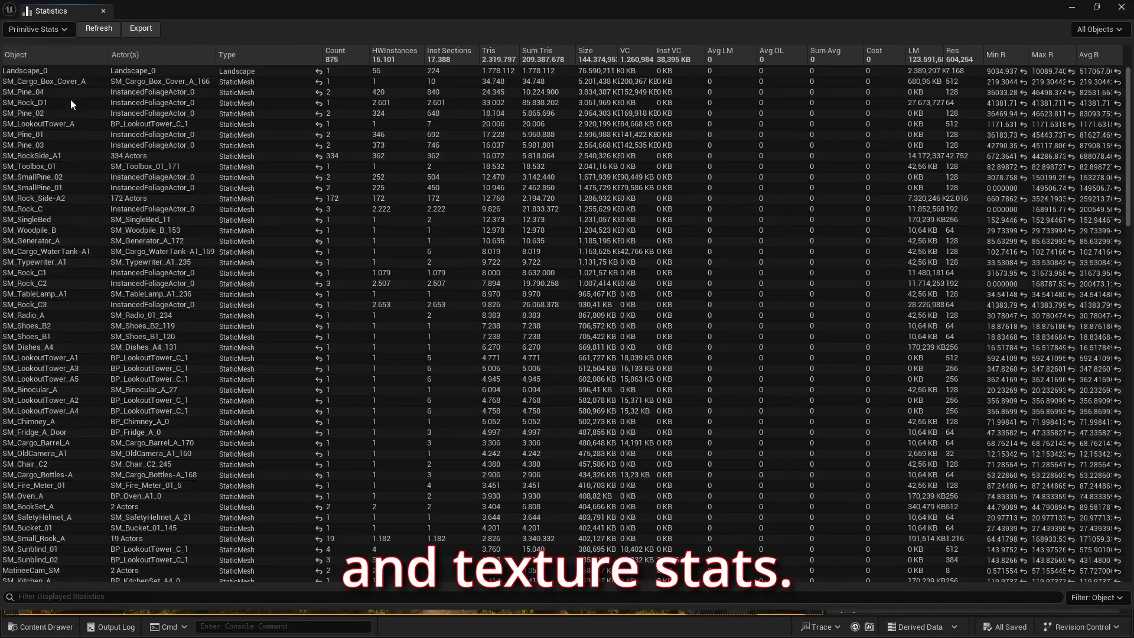
left_click(37, 29)
left_click(59, 77)
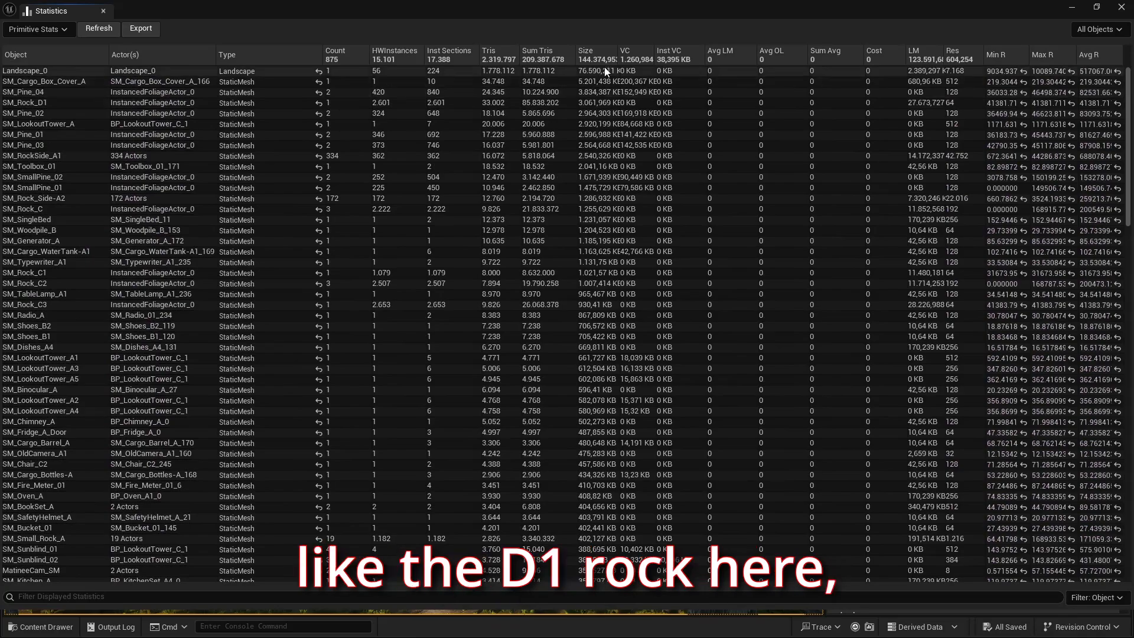
left_click(542, 55)
left_click(542, 57)
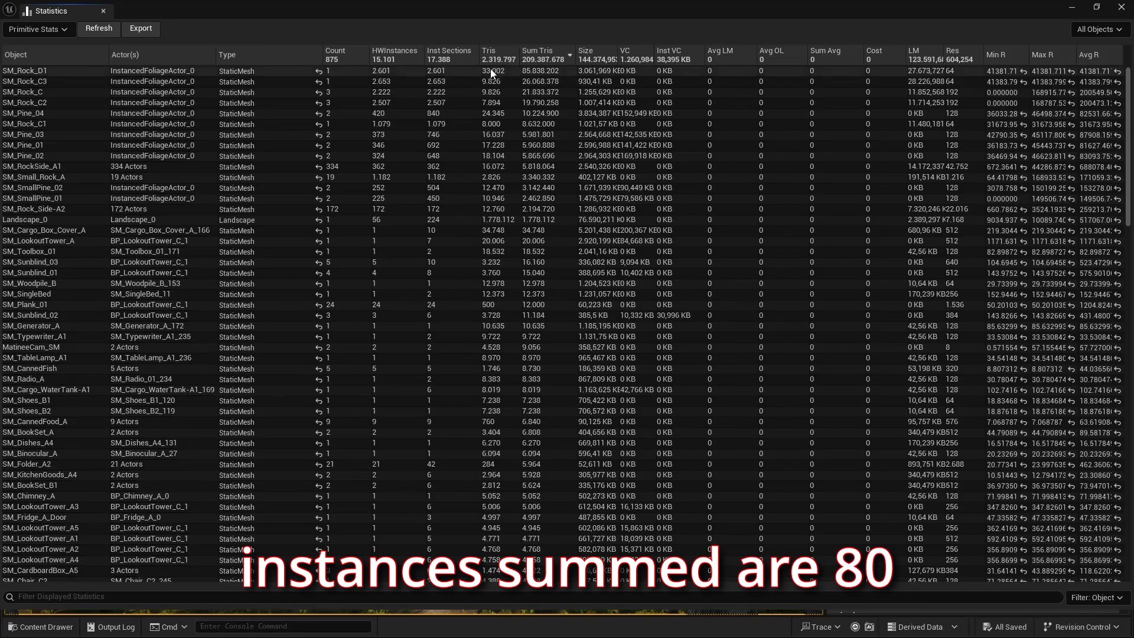
- Open the SM_Rock_D1 mesh, enable the Custom LOD picker mode and set LOD 0's Percent Triangles to 50
double_click(75, 71)
left_click(716, 364)
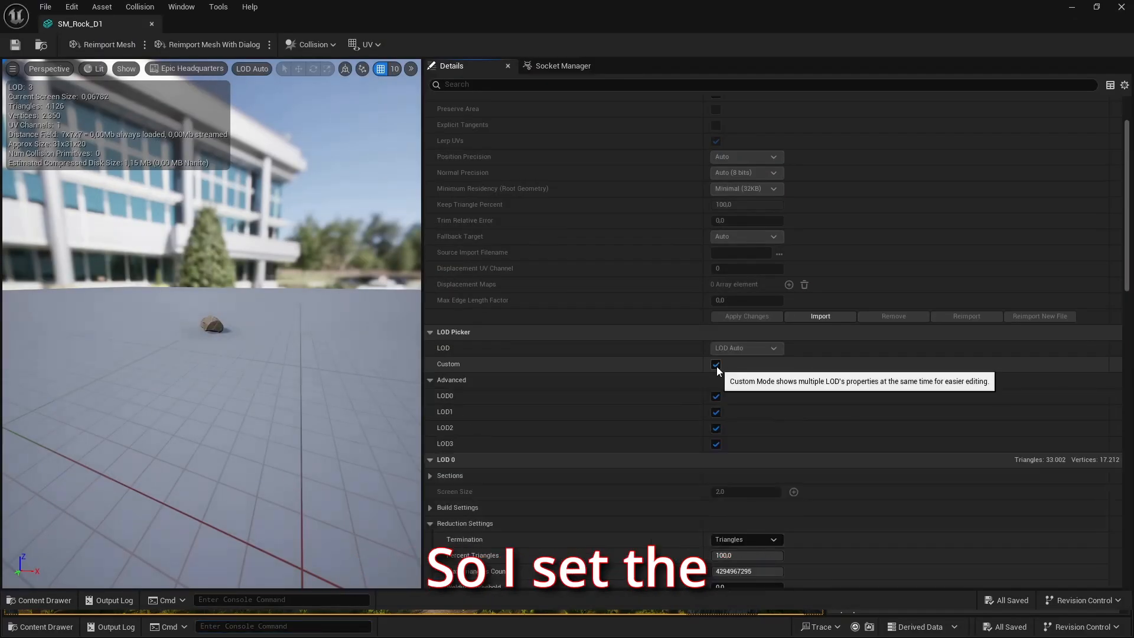
scroll(664, 363, "down", 5)
left_click(743, 235)
type("50")
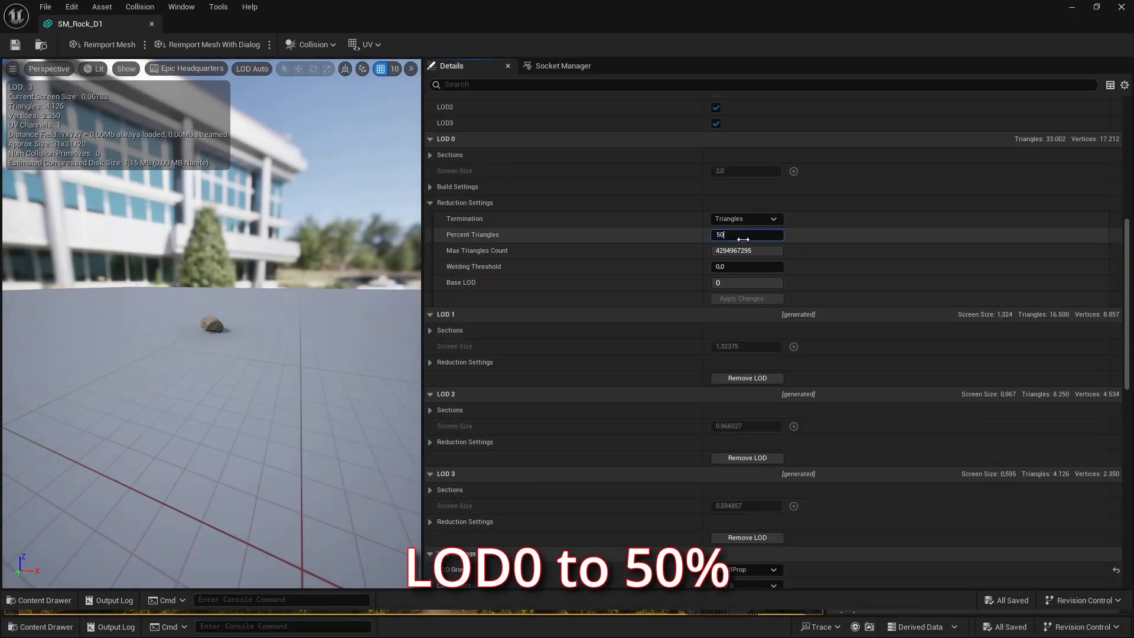
key("Return")
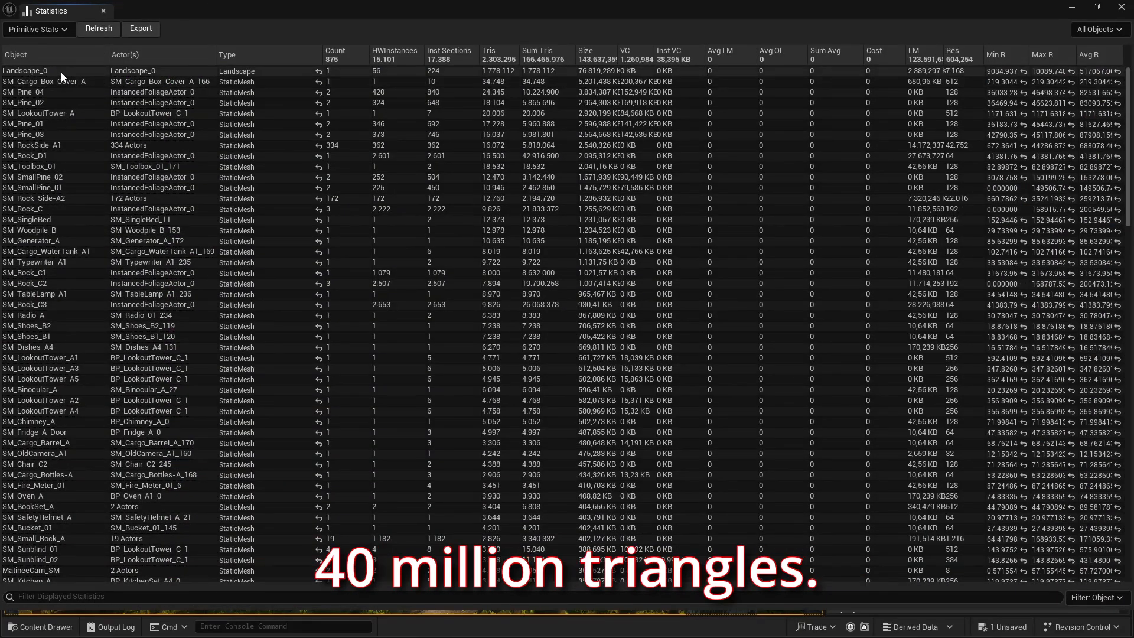
- Switch the level statistics to Texture Stats and sort the textures by Current Dimension
left_click(52, 29)
left_click(52, 98)
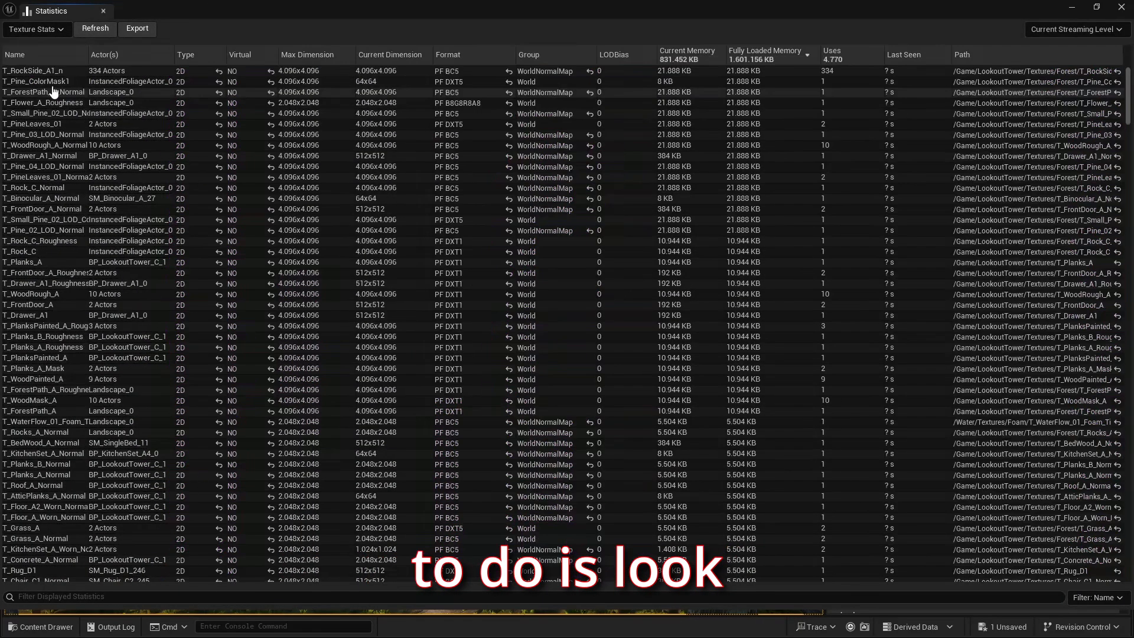
left_click(382, 55)
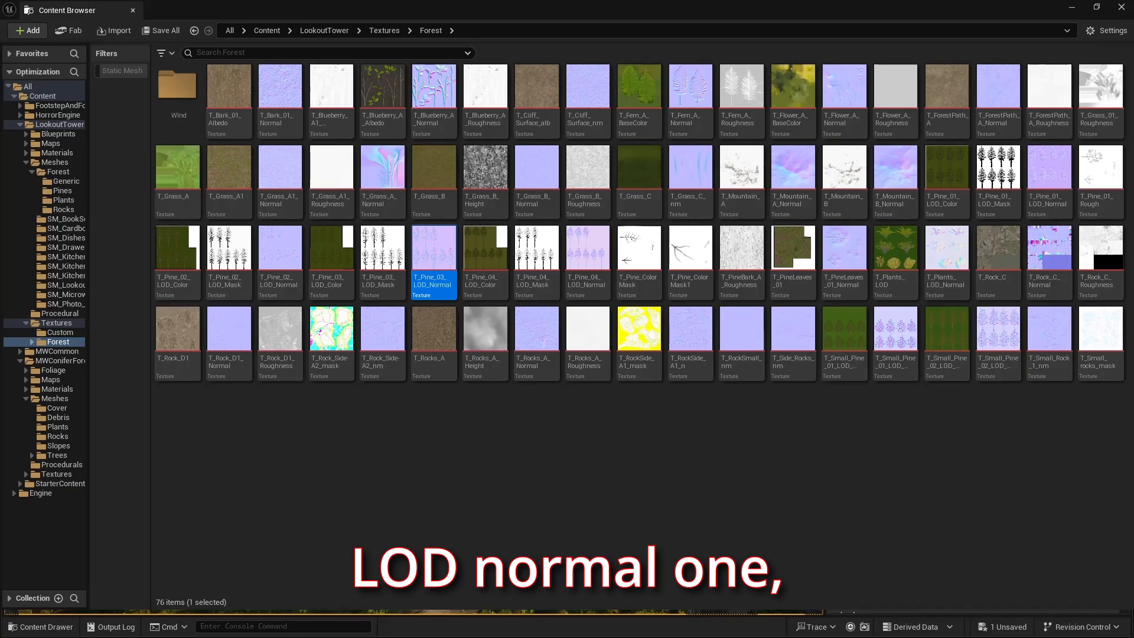
- Open the T_Pine_03_LOD_Normal texture and set its LOD Bias to 1
double_click(431, 250)
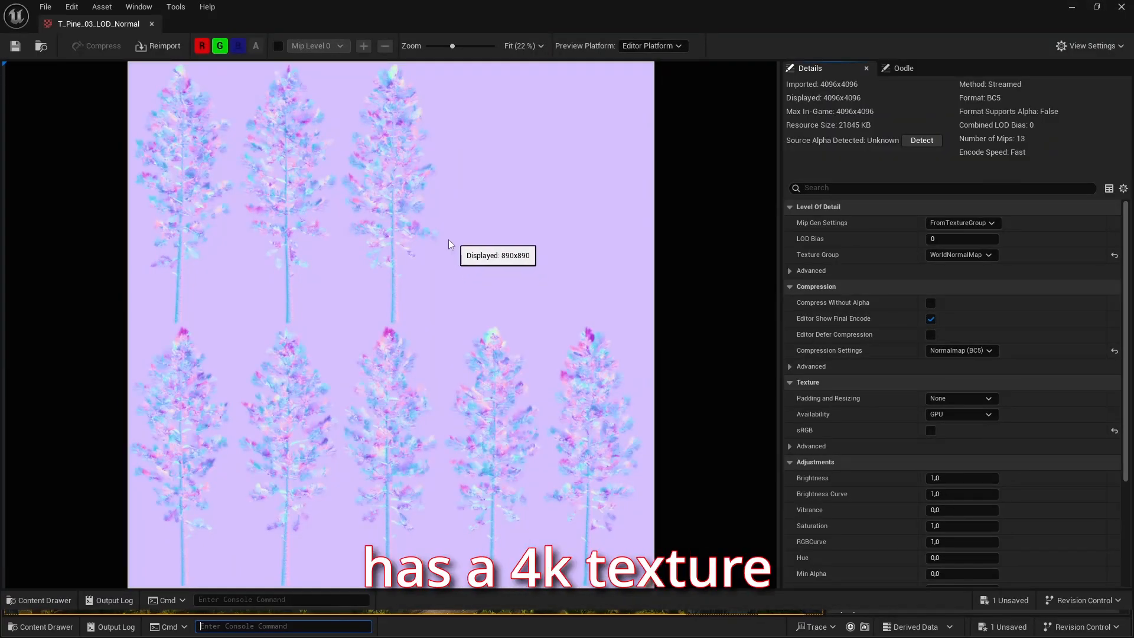
scroll(498, 215, "down", 1)
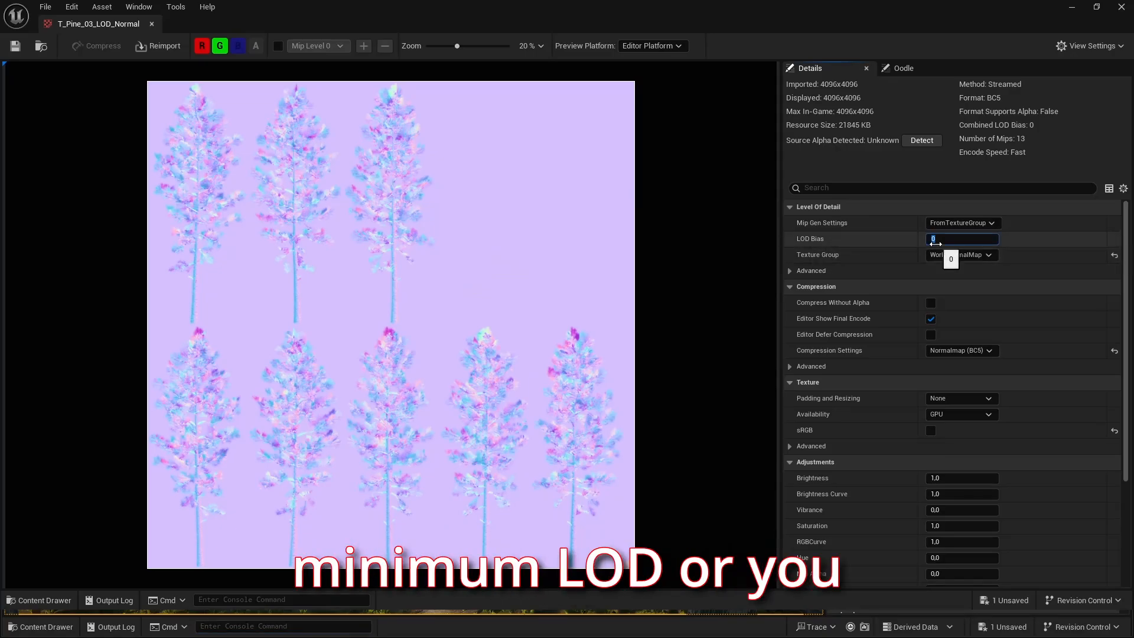
left_click_drag(936, 244, 936, 243)
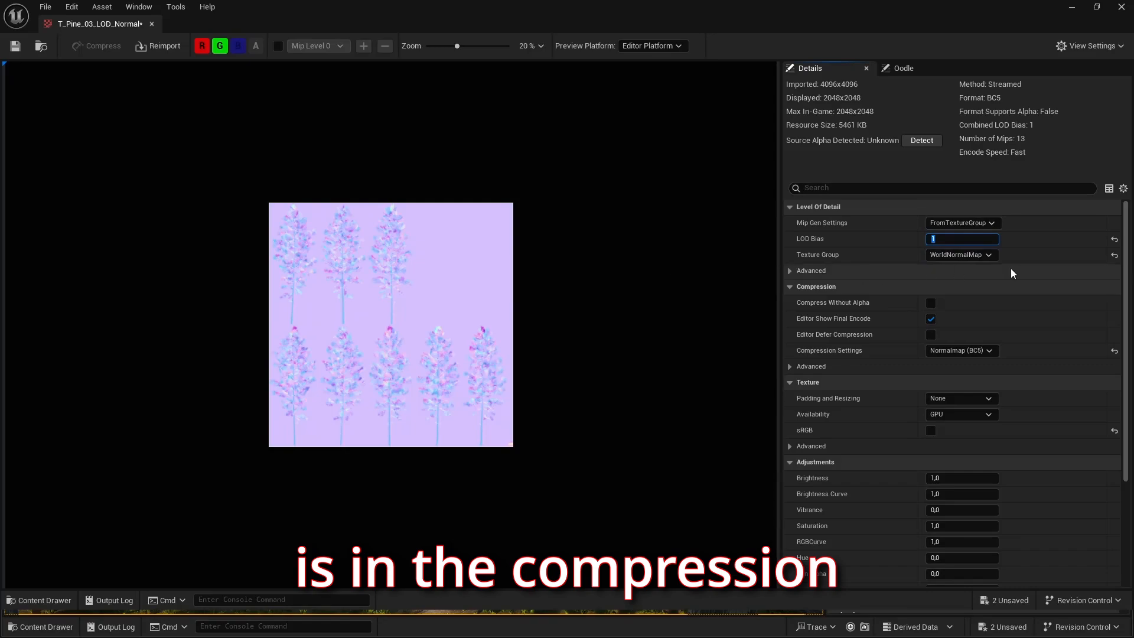
- Expand the advanced compression settings of the pine normal texture and set Maximum Texture Size to 2048
left_click(790, 366)
left_click(961, 398)
type("2048")
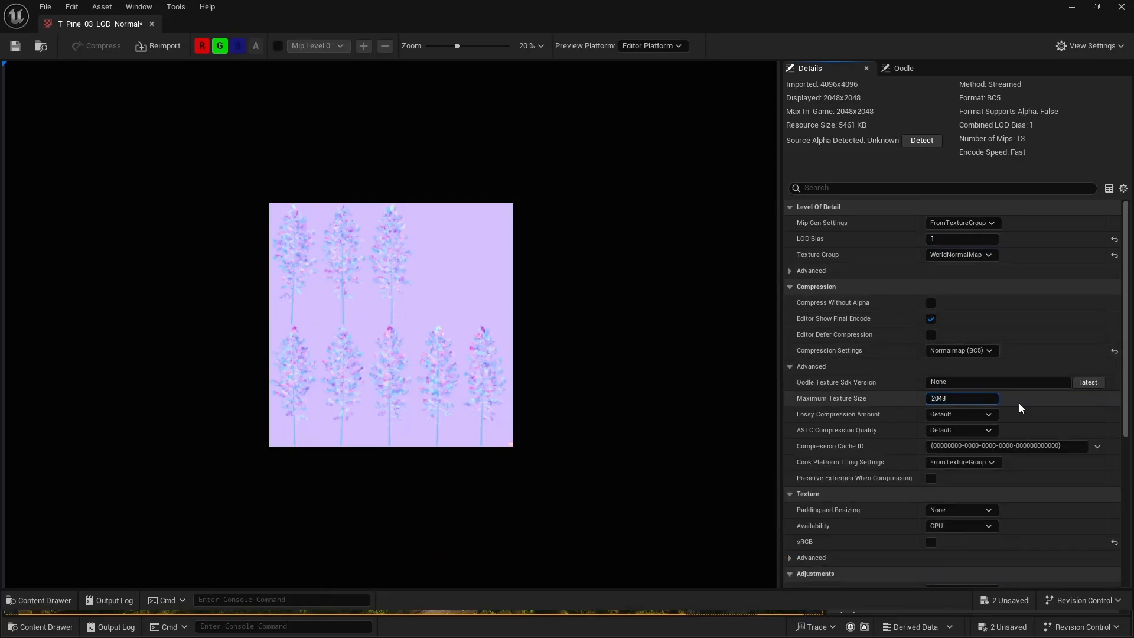
key("Return")
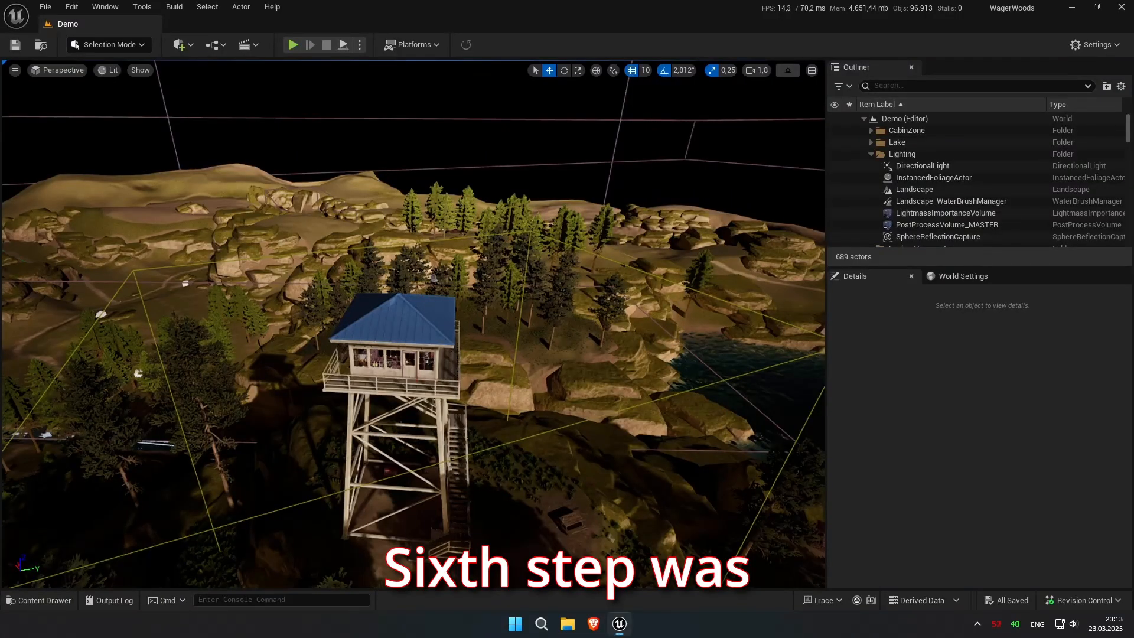
key("ctrl+shift+h")
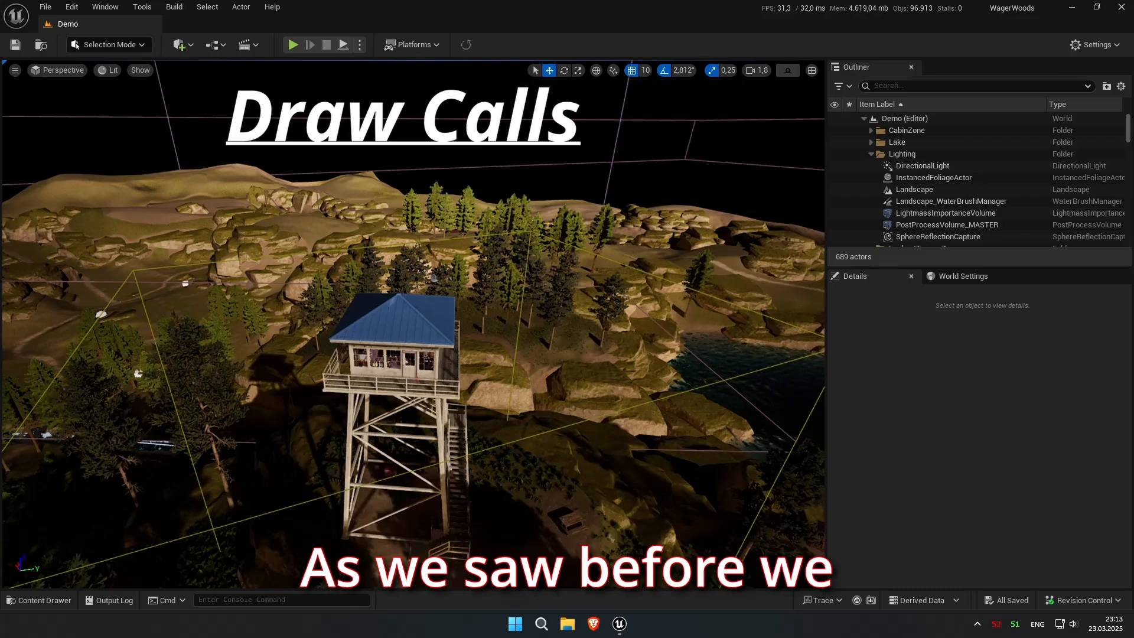